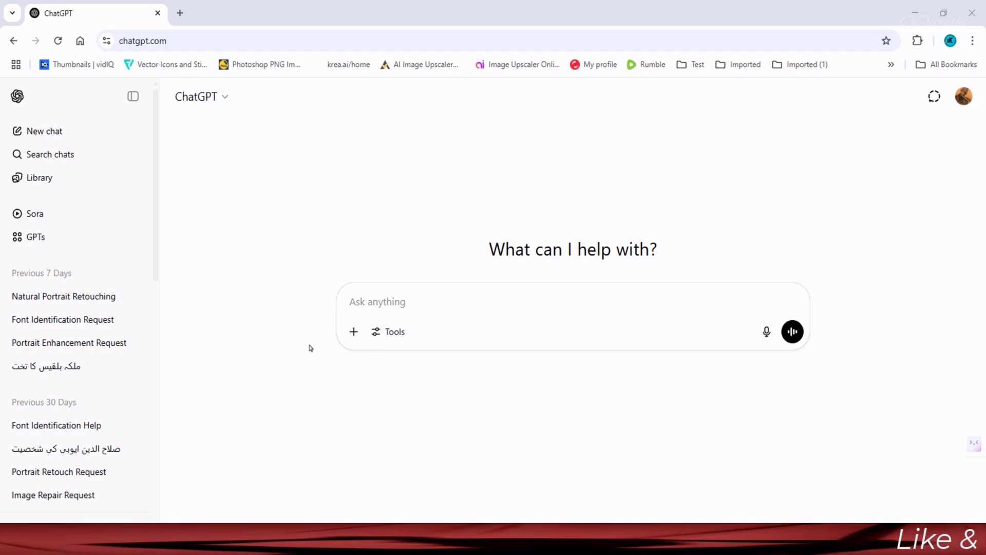
# Paste the prompt about a miniature office inside a pill capsule on a beach and send it
pyautogui.hotkey('ctrl', 'v')
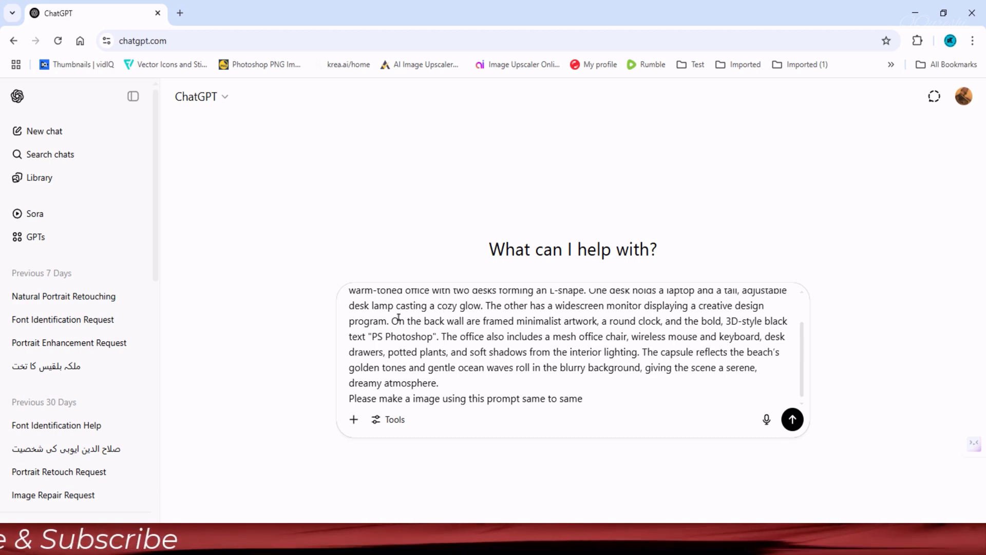
pyautogui.click(792, 421)
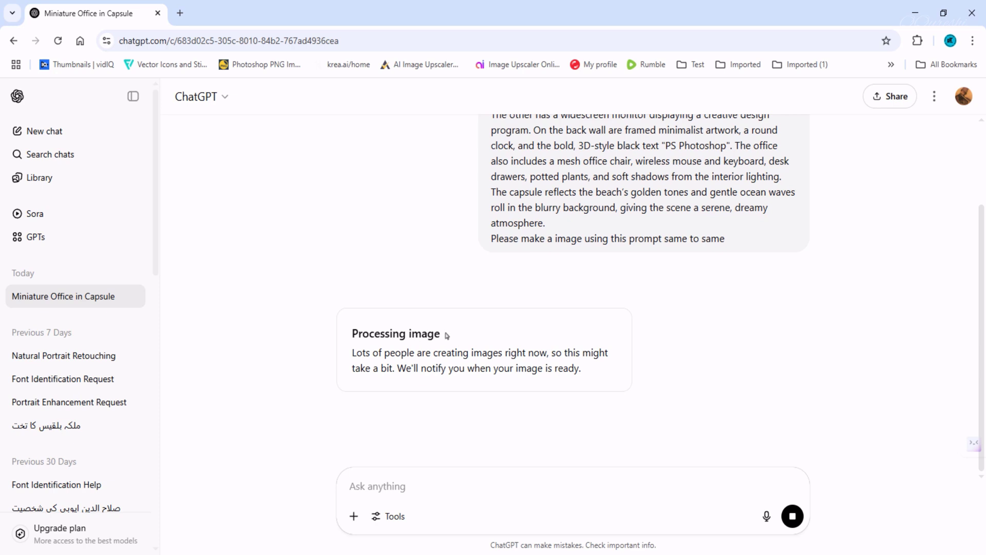
# Scroll through the sent capsule-office prompt while the image is still processing
pyautogui.scroll(2, 514, 309)
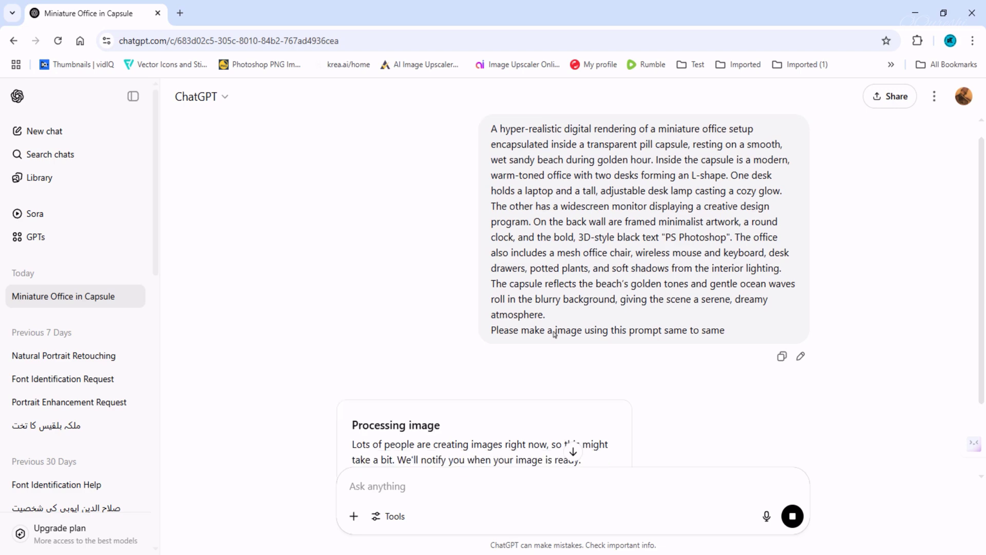
pyautogui.scroll(-2, 554, 334)
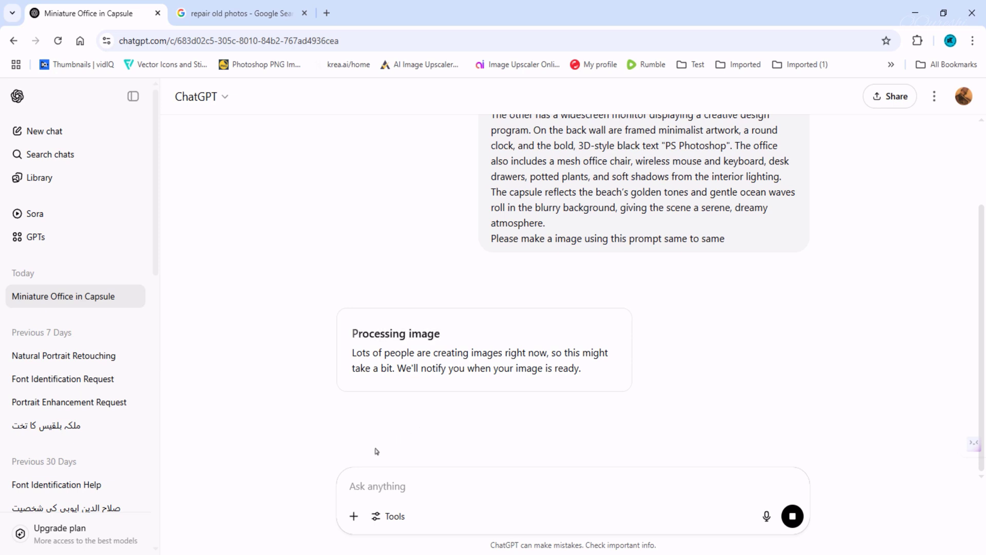
# Minimize the browser and open 1000033636.jpg from the TESTS folder in Photoshop
pyautogui.moveTo(286, 553)
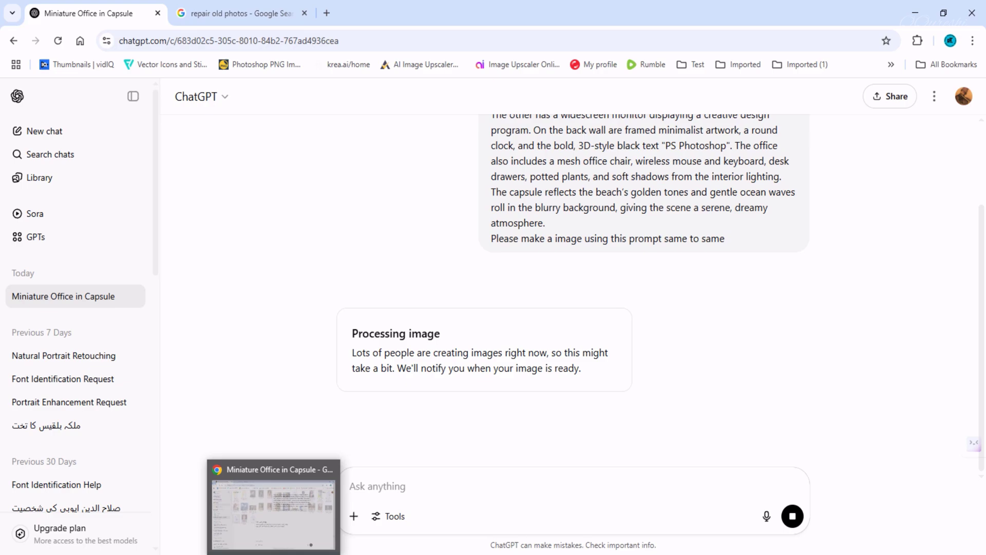
pyautogui.click(287, 553)
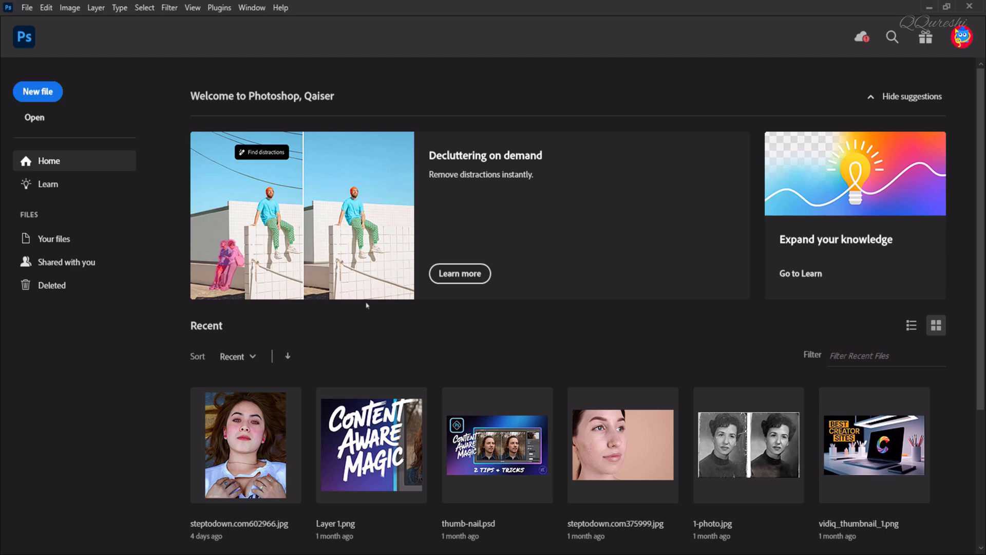
pyautogui.click(26, 8)
pyautogui.click(41, 30)
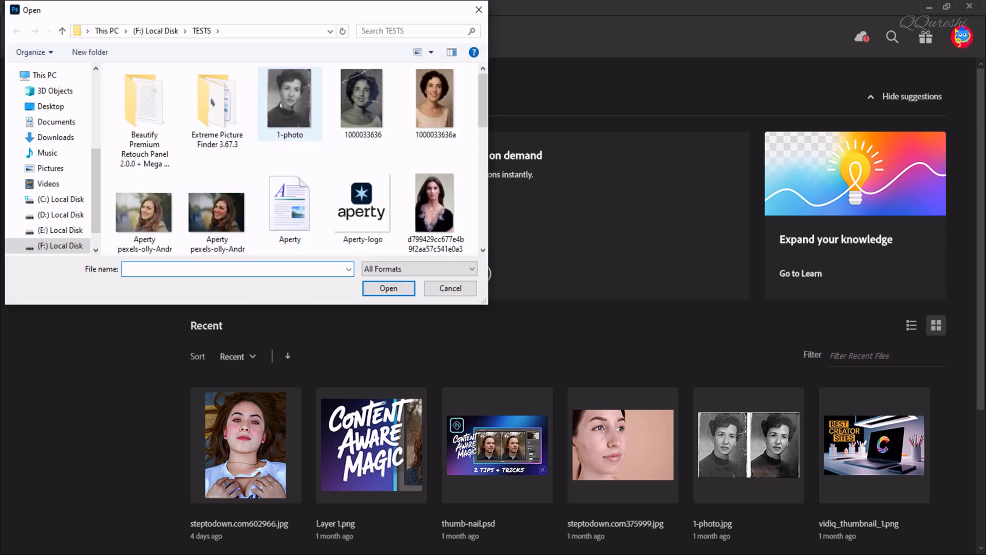
pyautogui.click(361, 106)
pyautogui.click(403, 288)
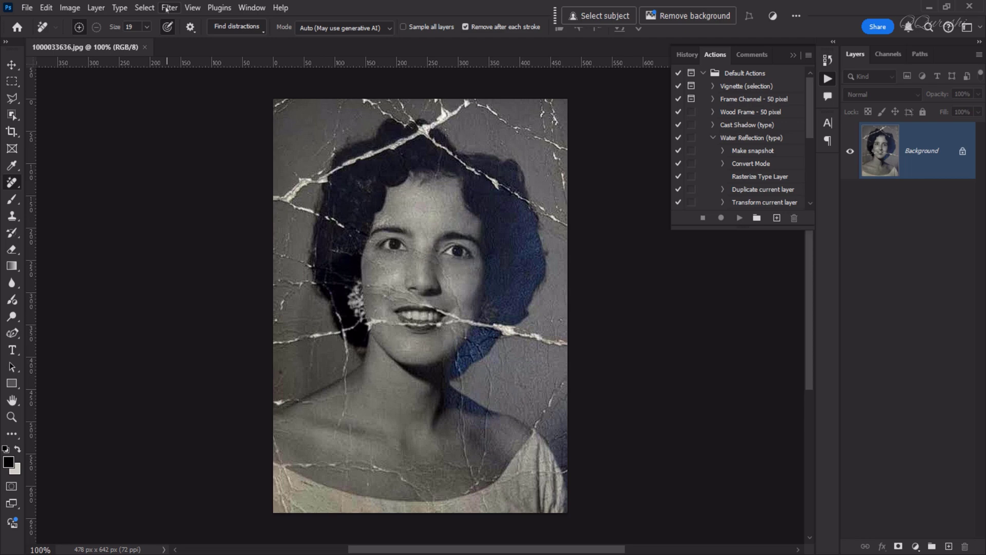
# Launch Neural Filters on the portrait and scroll down to the Restoration filters
pyautogui.click(169, 8)
pyautogui.click(194, 60)
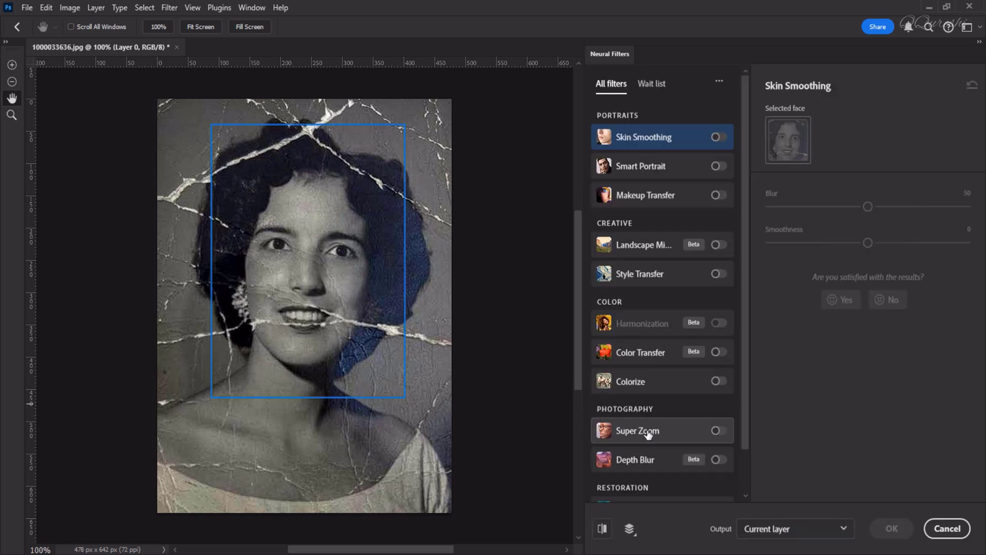
pyautogui.scroll(-1, 650, 436)
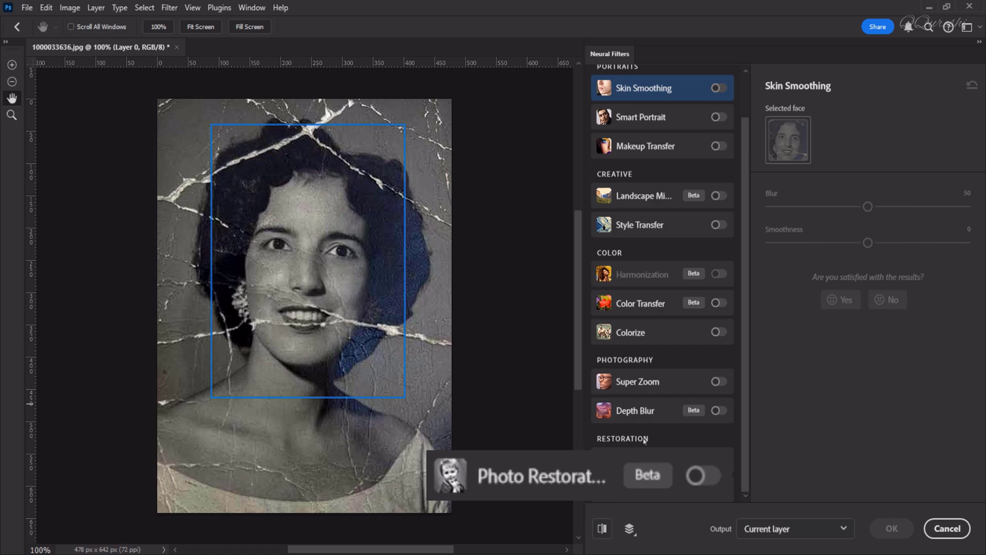
# Cancel Neural Filters and browse the 'repair old photos' Google results for restoration tools
pyautogui.moveTo(666, 492)
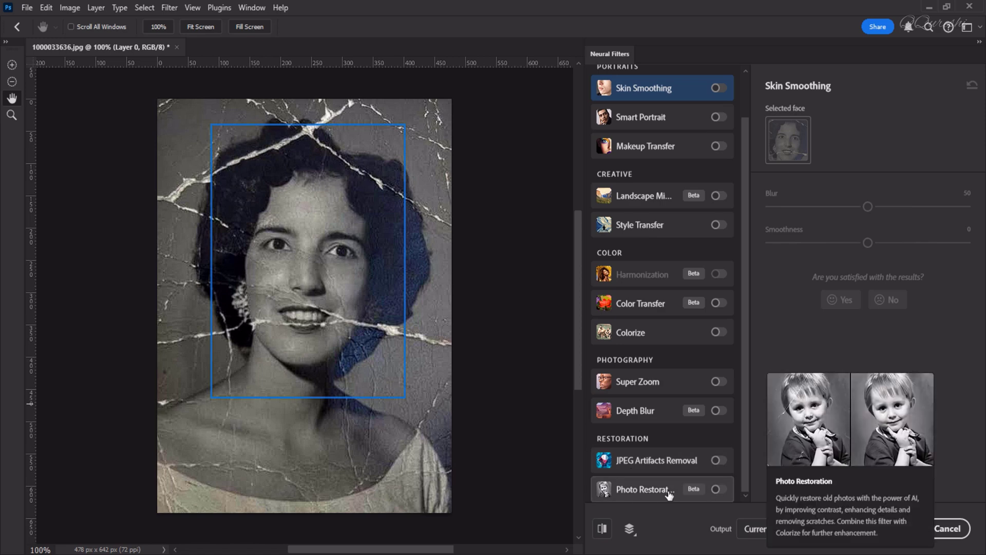
pyautogui.click(947, 528)
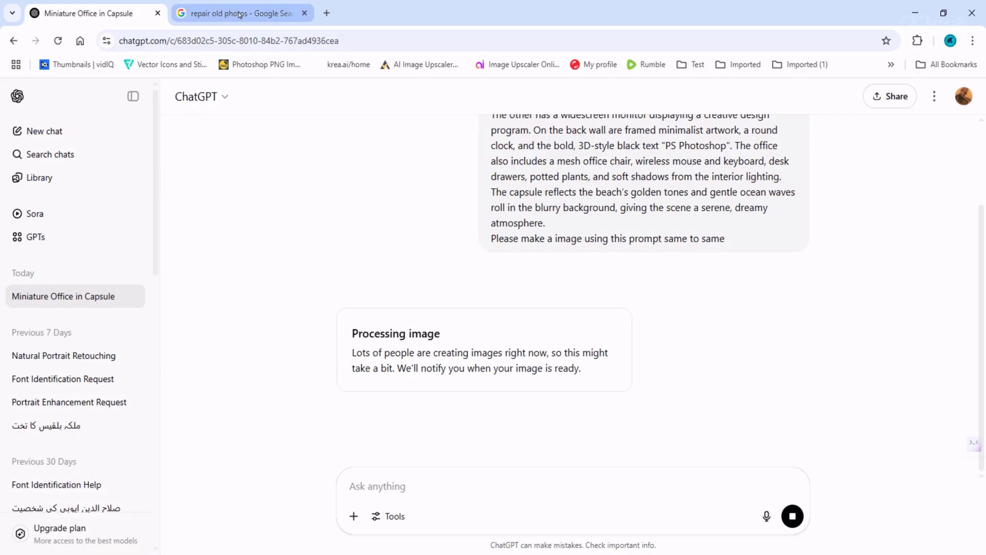
pyautogui.click(239, 14)
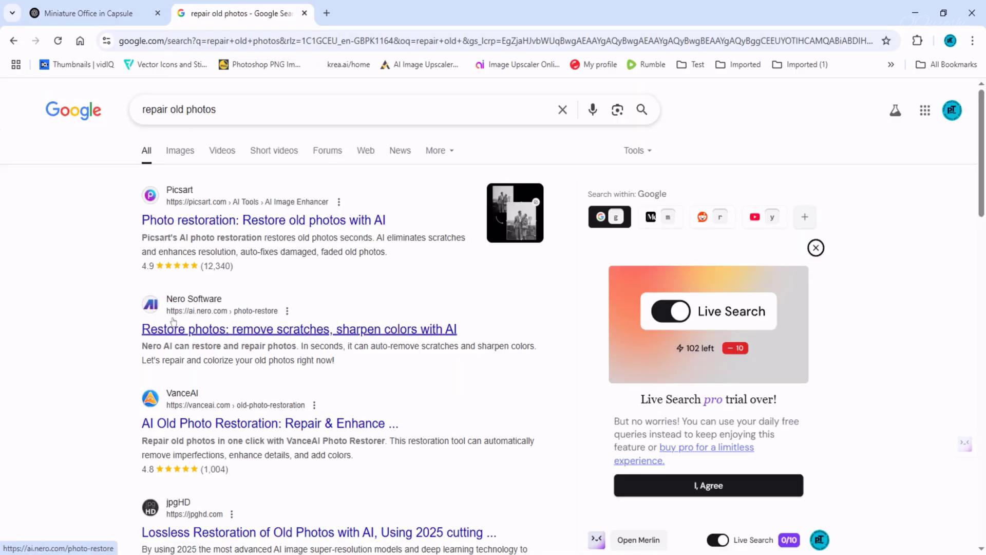
pyautogui.scroll(-3, 173, 323)
pyautogui.scroll(-10, 173, 321)
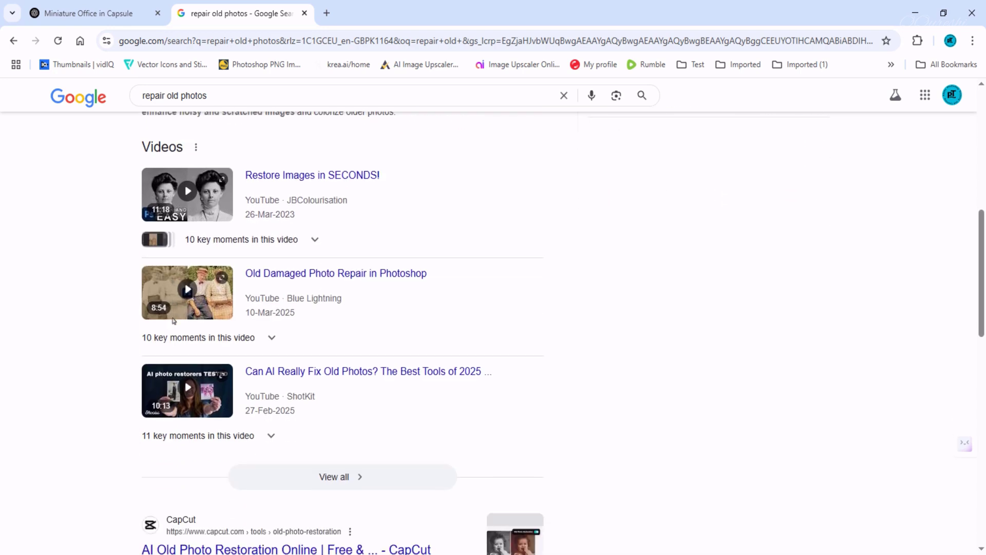
pyautogui.scroll(-4, 174, 321)
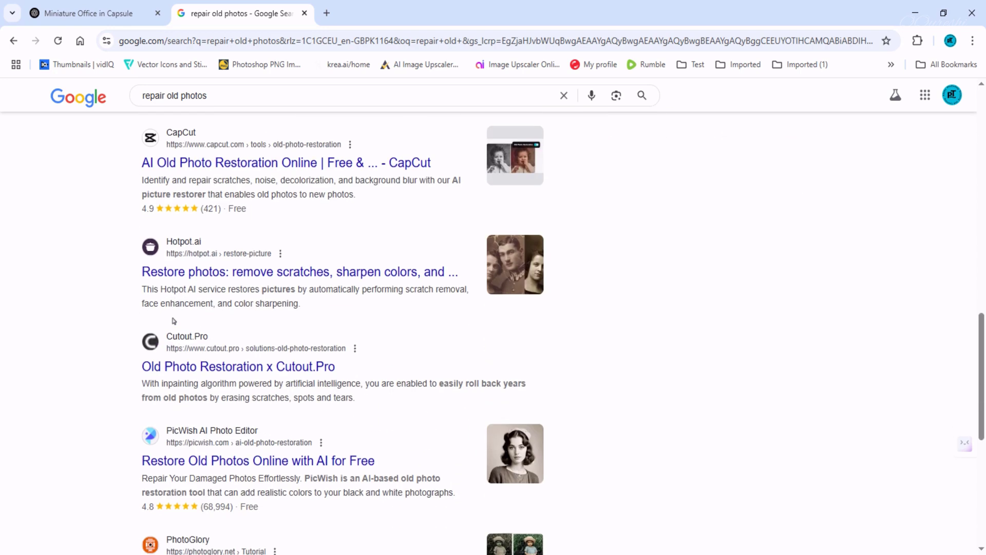
pyautogui.scroll(-3, 173, 319)
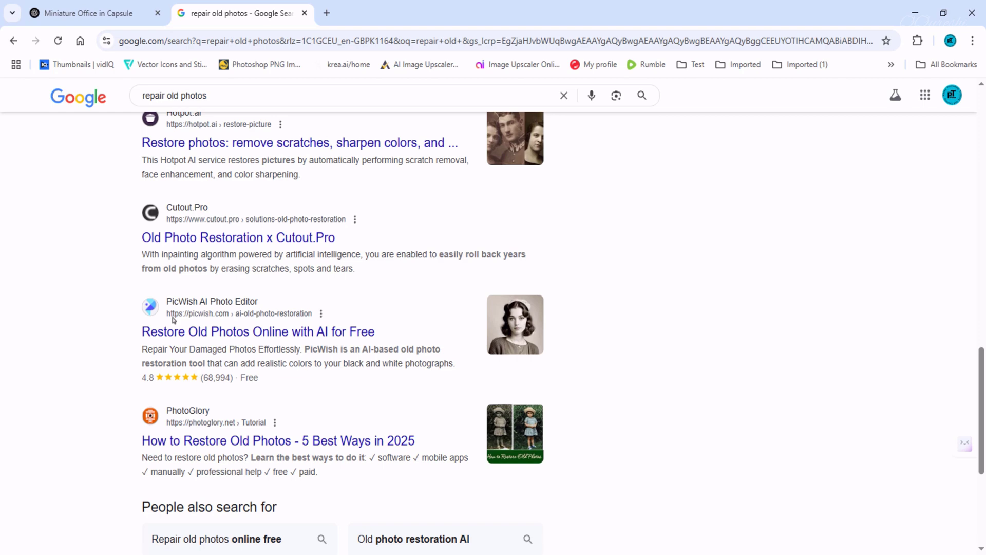
pyautogui.scroll(-1, 174, 320)
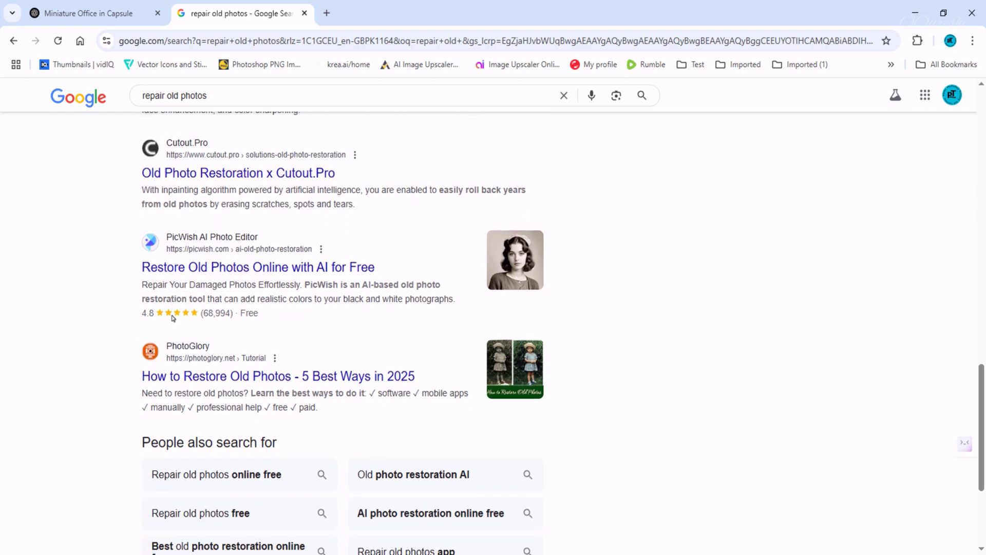
pyautogui.scroll(9, 172, 316)
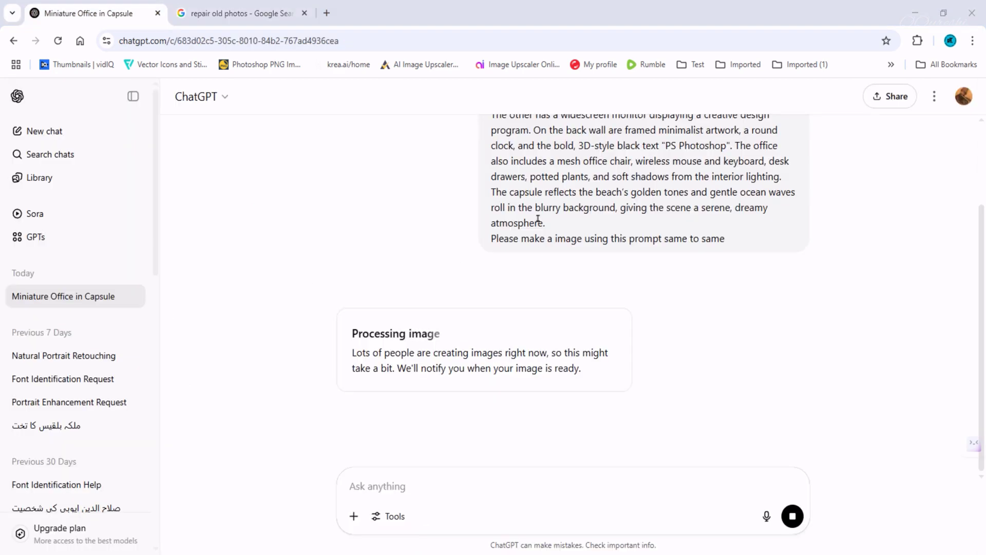
# Start a new empty ChatGPT chat and bring up the attachment options
pyautogui.scroll(2, 529, 234)
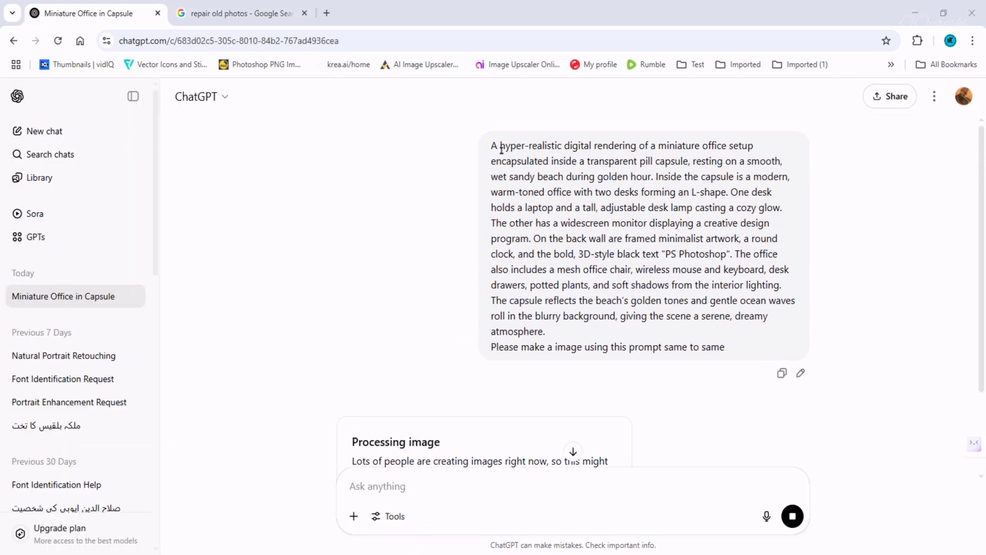
pyautogui.scroll(-2, 411, 429)
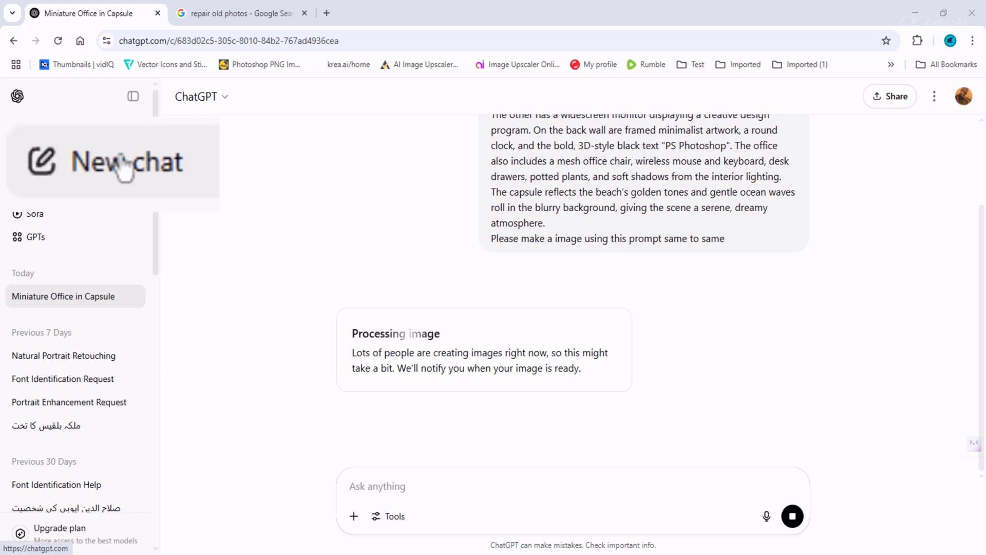
pyautogui.click(125, 167)
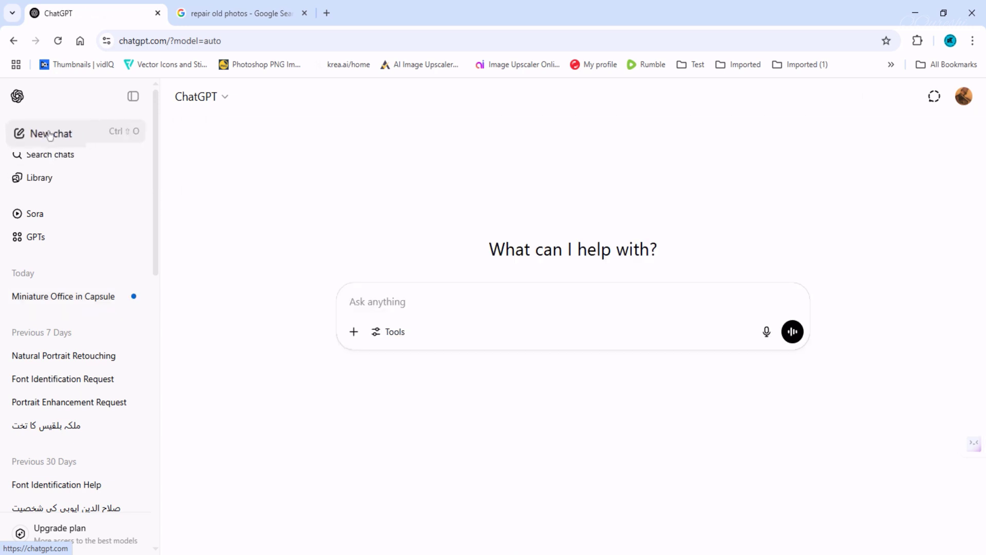
pyautogui.click(354, 334)
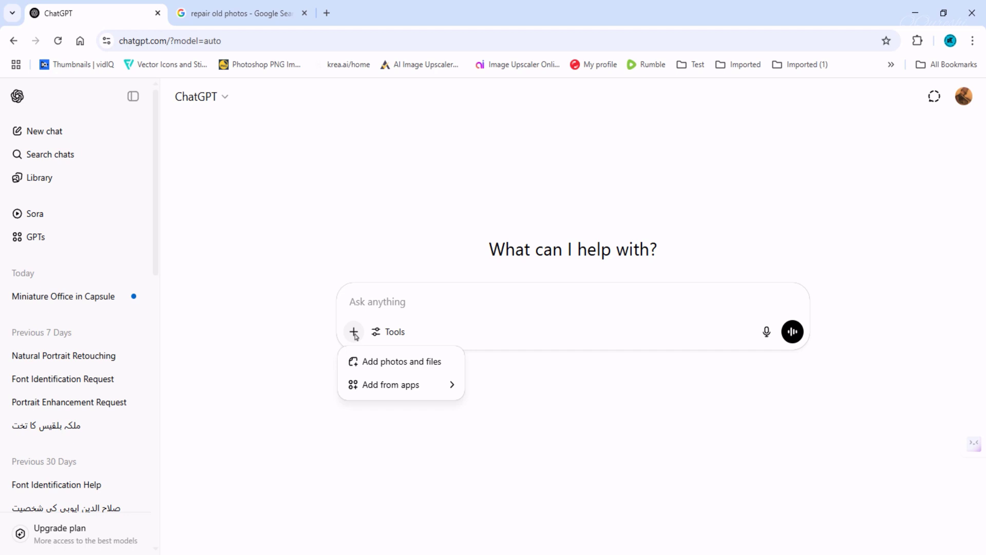
pyautogui.click(375, 362)
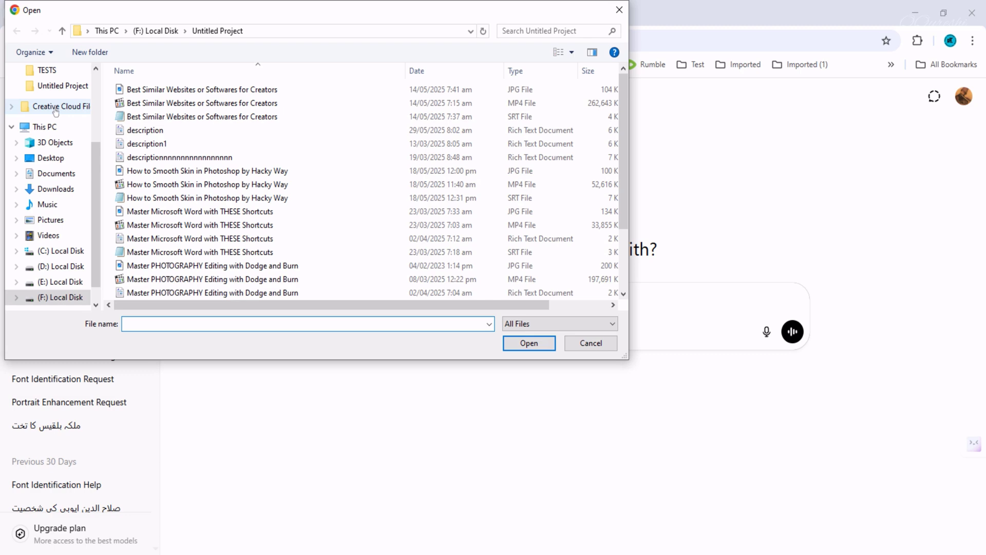
pyautogui.click(51, 72)
pyautogui.click(361, 103)
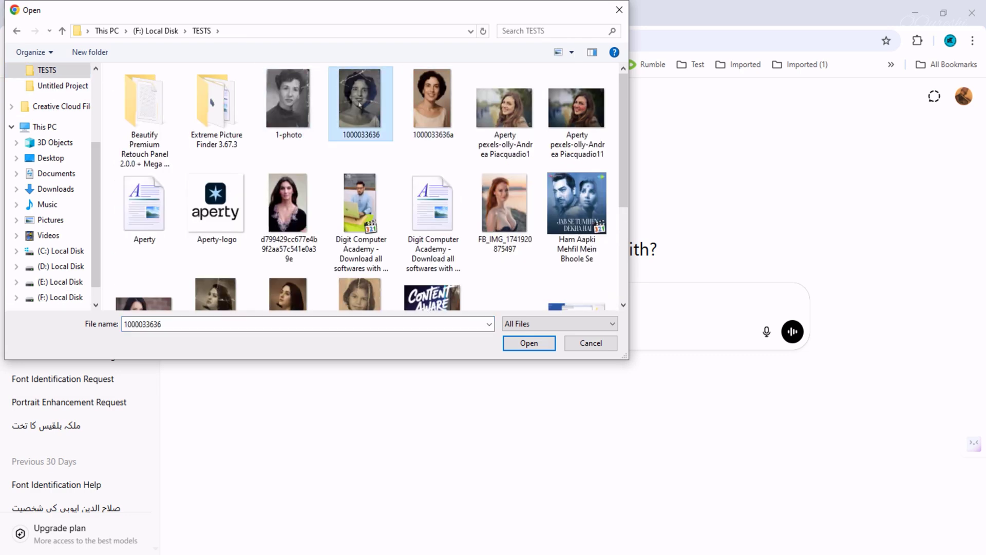
pyautogui.click(529, 343)
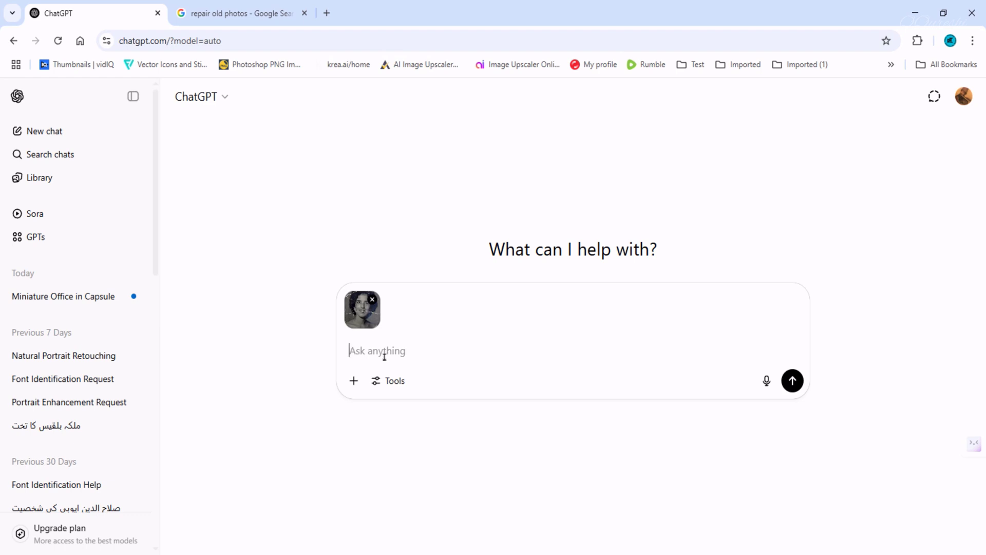
# Paste the retouching prompt and send it along with the attached portrait
pyautogui.write("Retouch this portrait image to enhance overall quality while keeping a natural liook. Smooth skin subtly (remove blemishes, dark circles, and uneven texture), brighten the eyess, whiten teeth slightly, and enhance facial features with gentle contouring. Adjust lighting and color bialance to create a soft, professional tone. Remove any background distractions and clean up stray haiirs. Maintain realistic texture and preserve the subject's identity-avoid an overly airbrushed or artifiicial effect,")
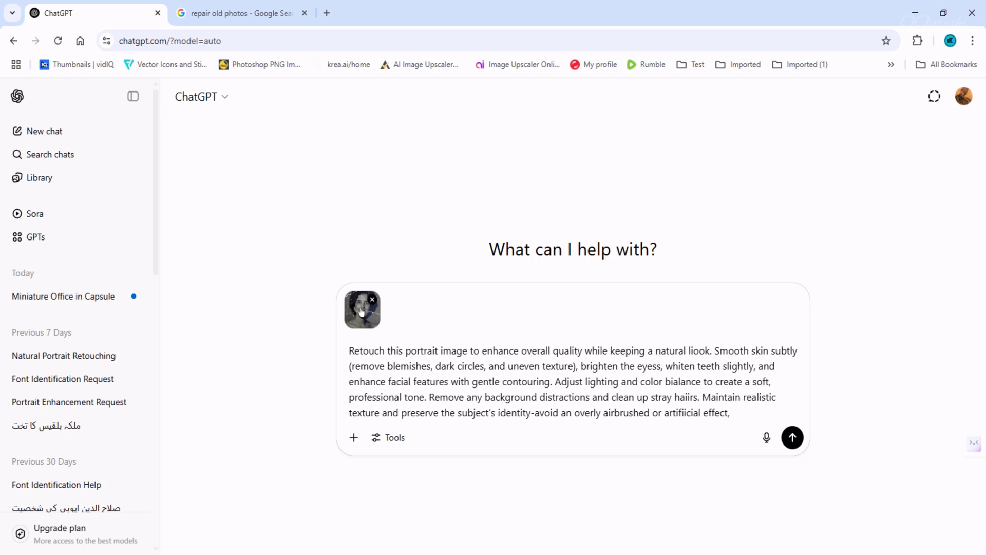
pyautogui.click(793, 437)
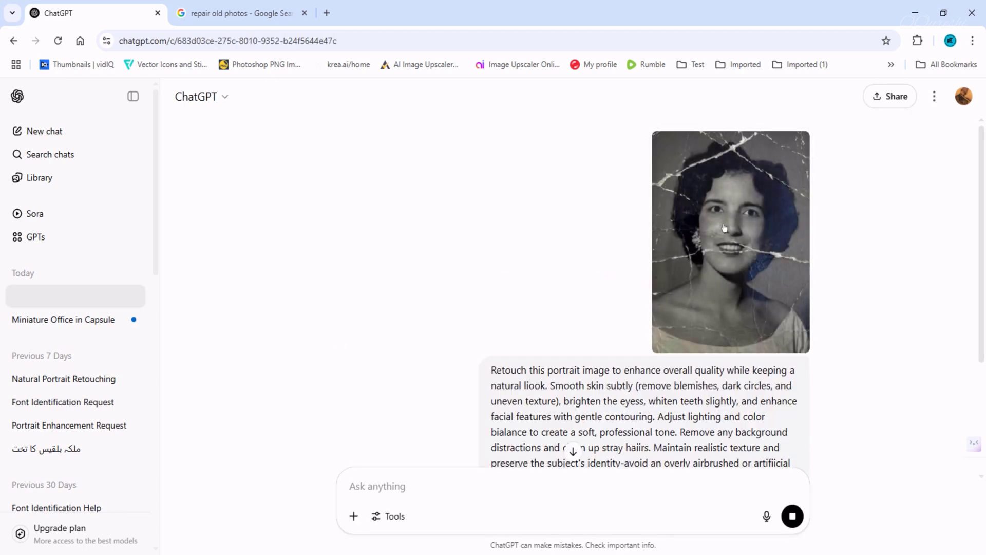
pyautogui.scroll(-3, 521, 382)
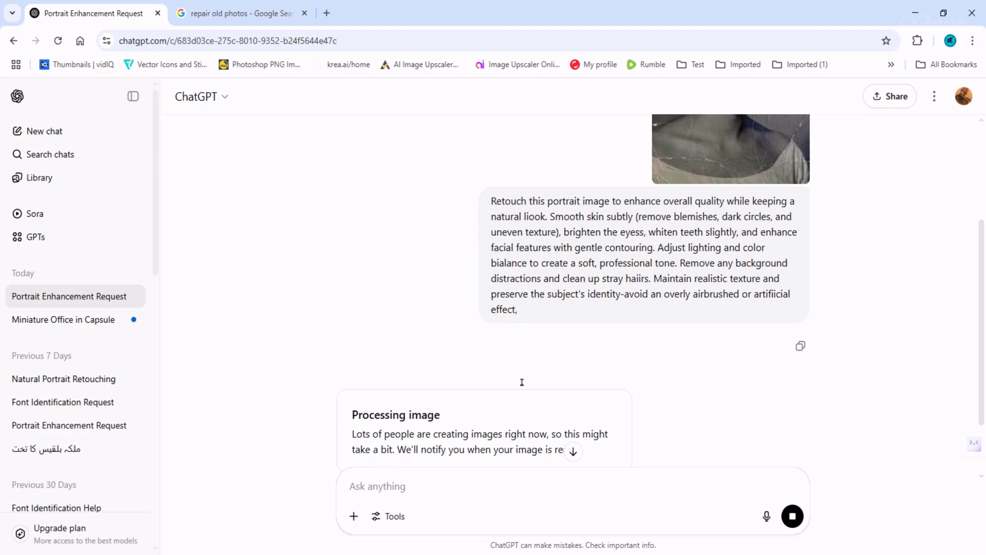
# Open the original 1000033636.jpg from File Explorer, dismissing the error message
pyautogui.hotkey('alt', 'Tab')
pyautogui.click(386, 103)
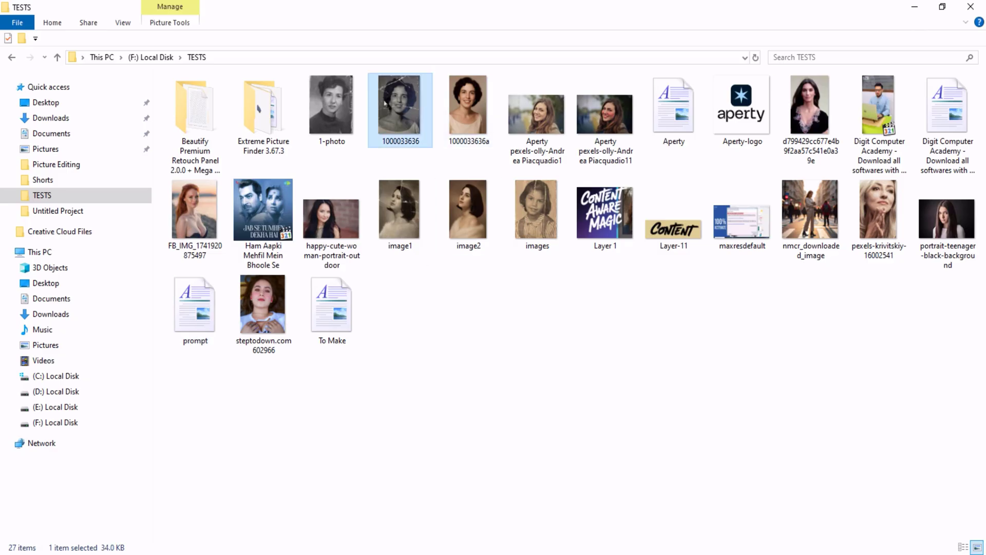
pyautogui.doubleClick(386, 103)
pyautogui.click(611, 298)
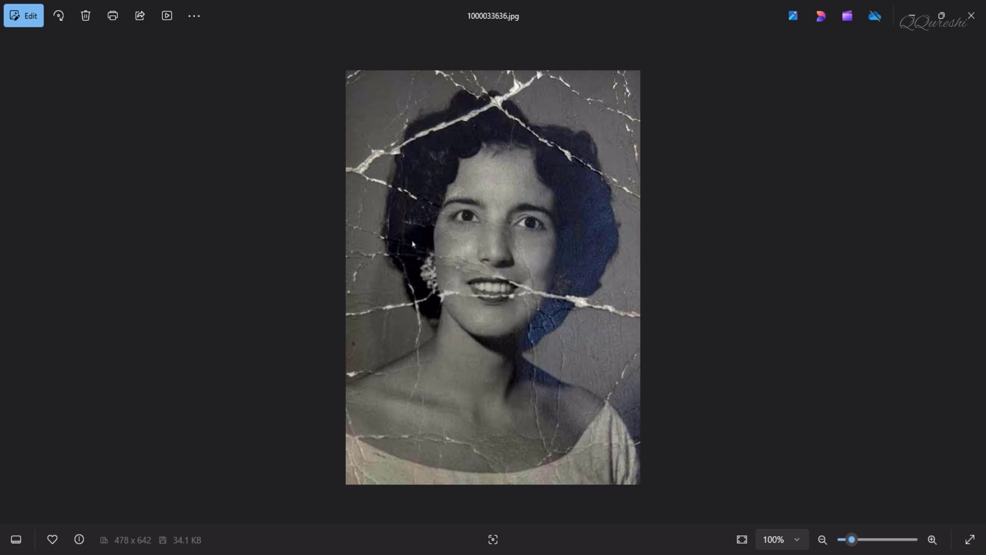
# Zoom into the original 478 x 642 portrait and view it at 100%
pyautogui.scroll(5, 544, 262)
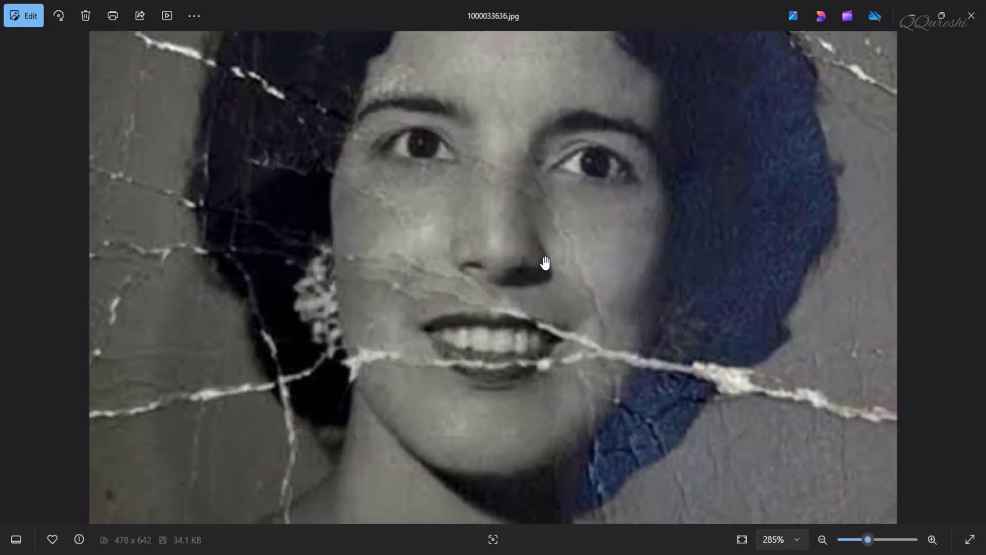
pyautogui.scroll(3, 544, 262)
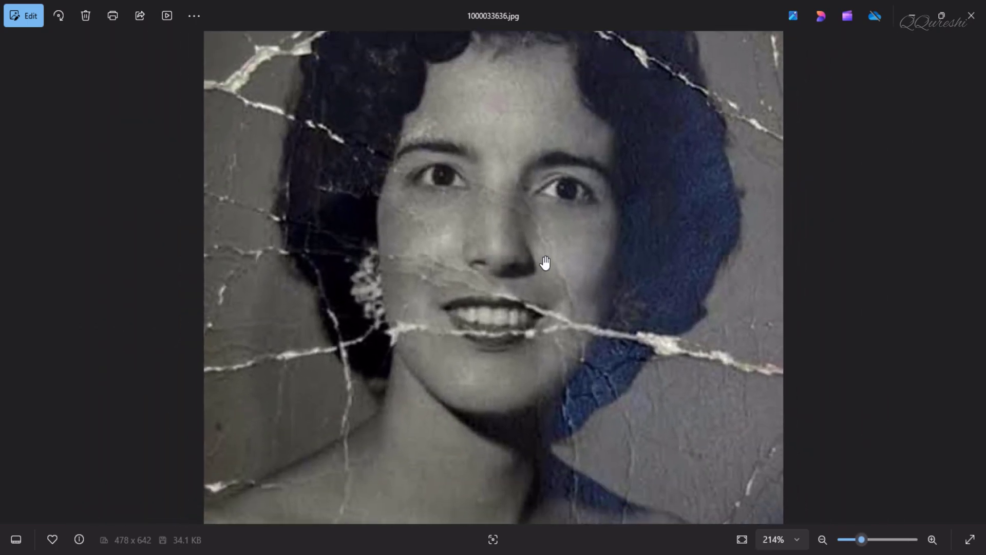
pyautogui.scroll(-6, 545, 262)
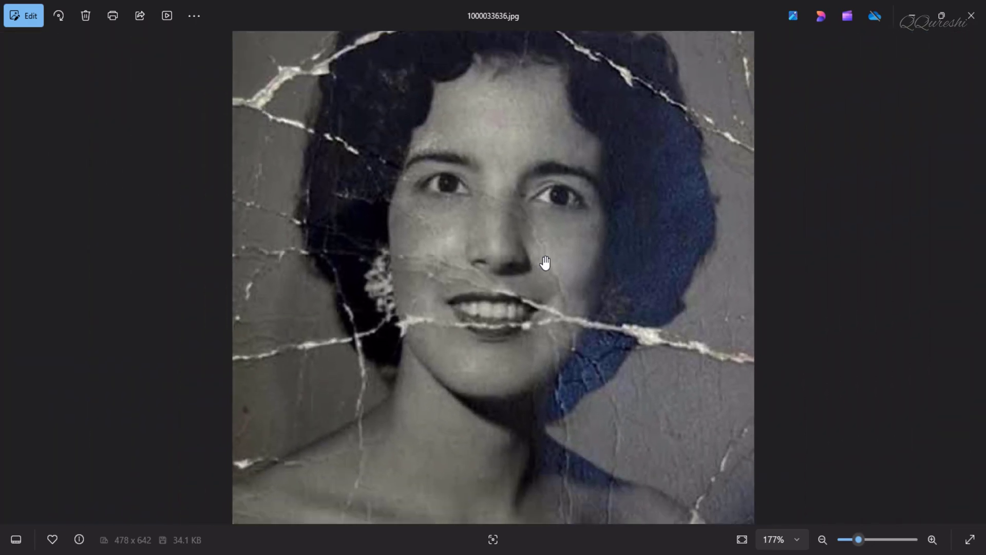
pyautogui.click(796, 539)
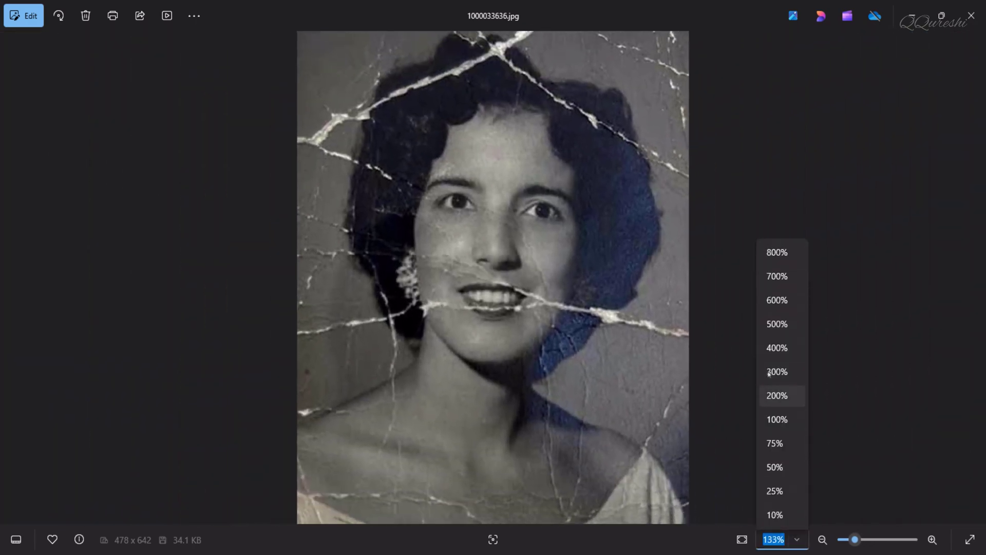
pyautogui.click(781, 422)
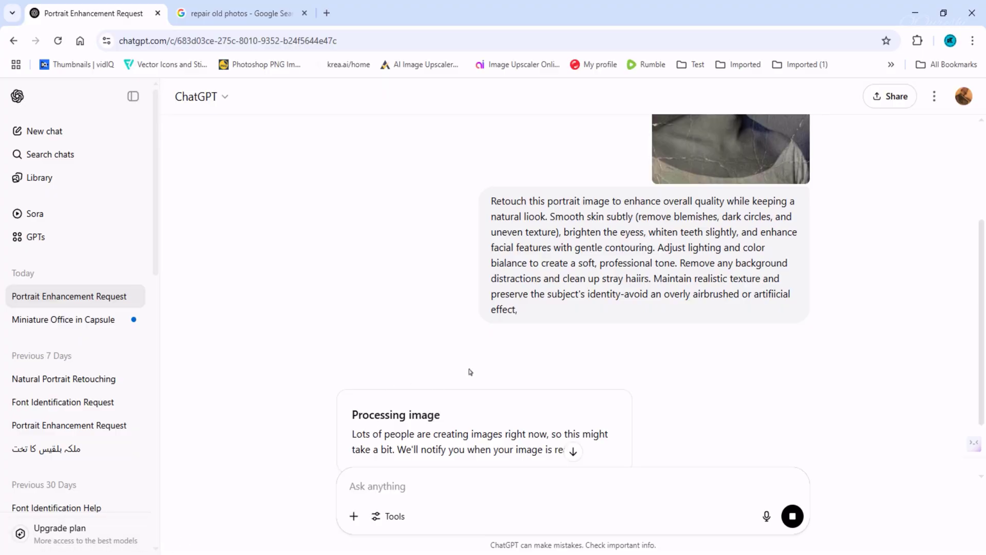
# Scroll through the processing portrait chat, then switch to the Miniature Office in Capsule chat
pyautogui.scroll(3, 484, 426)
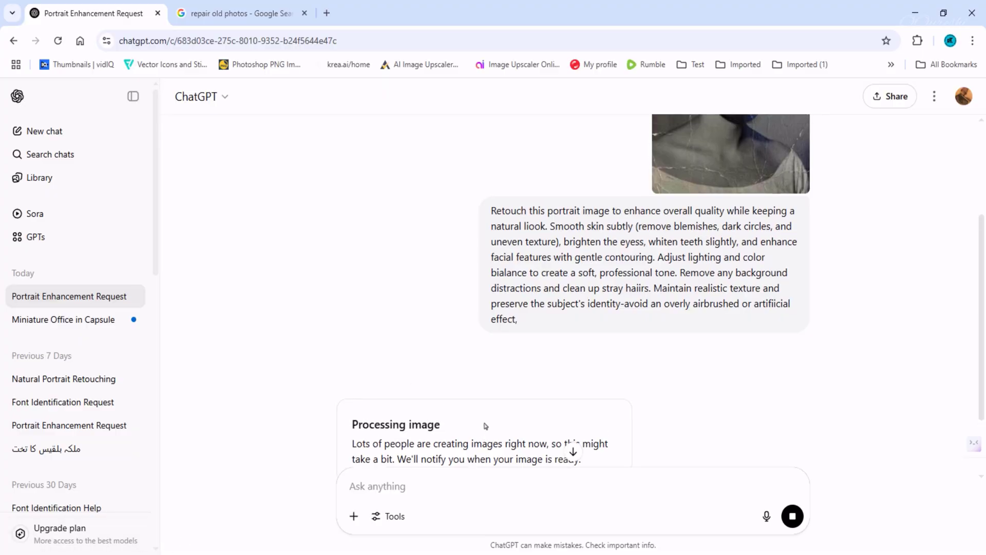
pyautogui.scroll(-5, 485, 426)
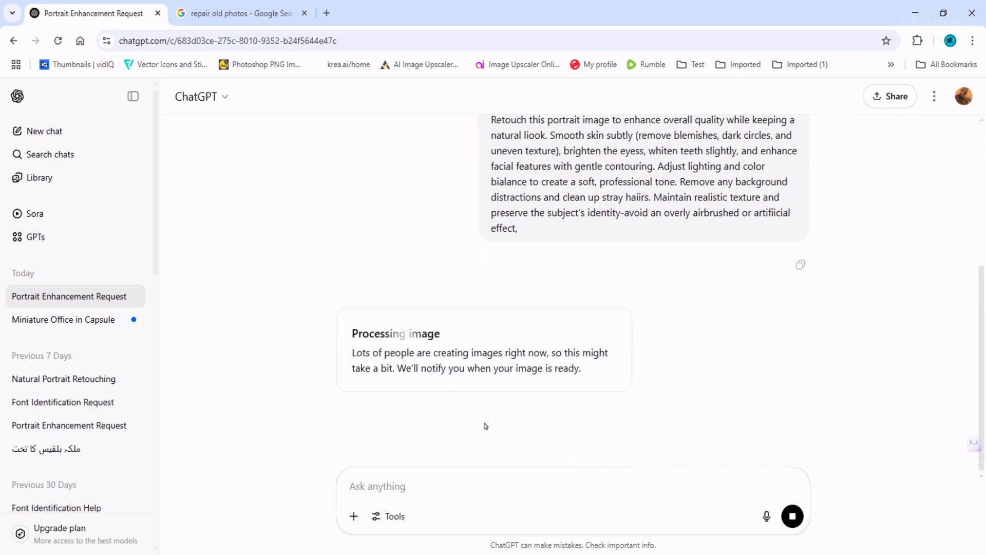
pyautogui.scroll(5, 596, 321)
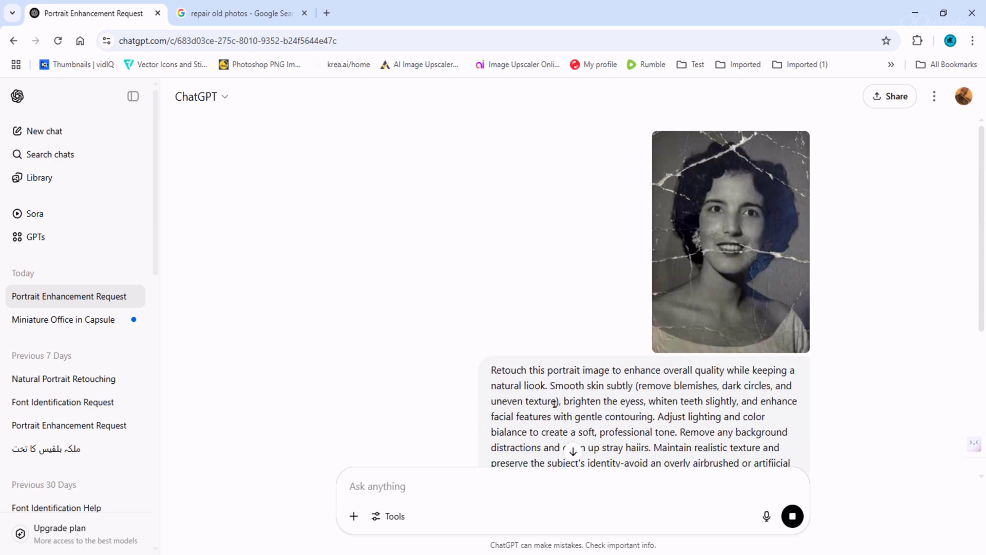
pyautogui.scroll(-5, 554, 402)
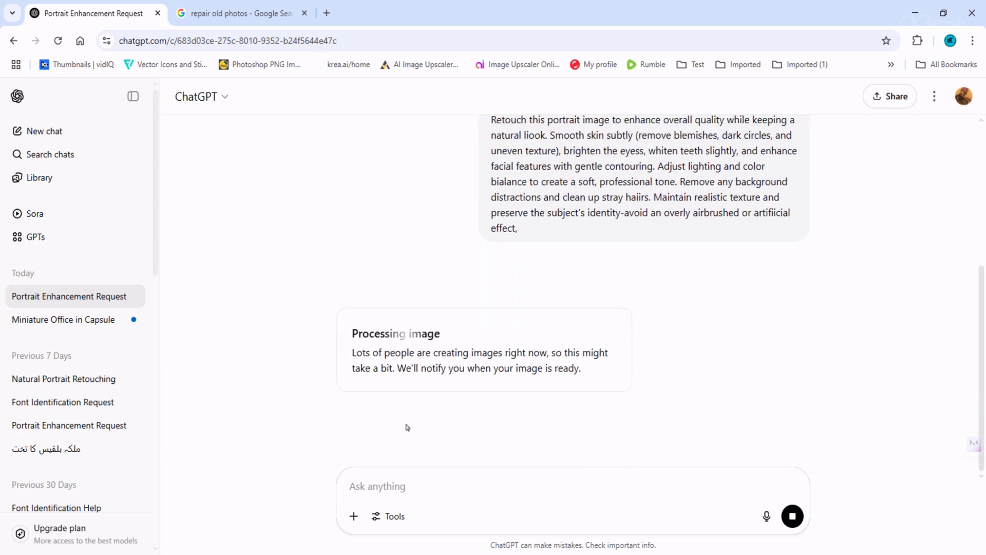
pyautogui.scroll(1, 420, 425)
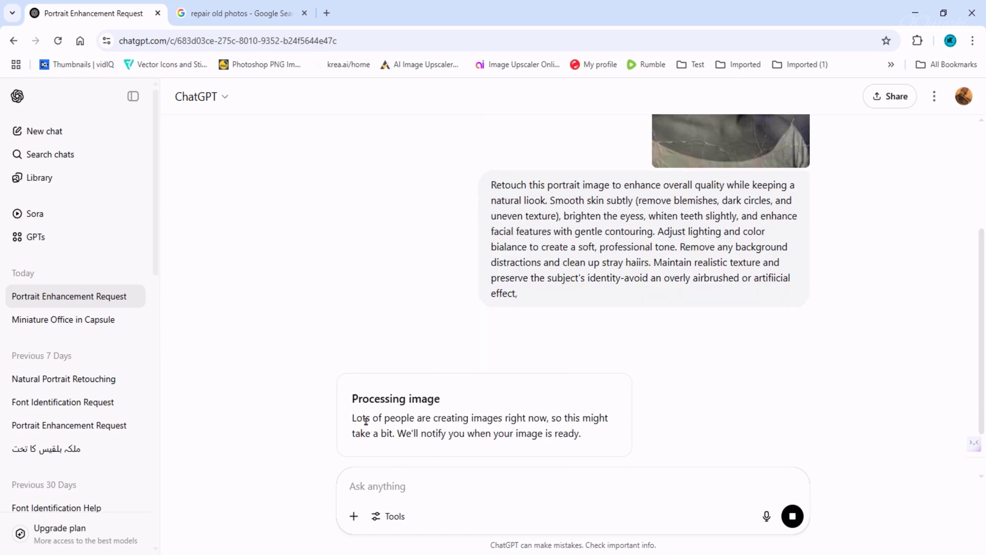
pyautogui.click(102, 321)
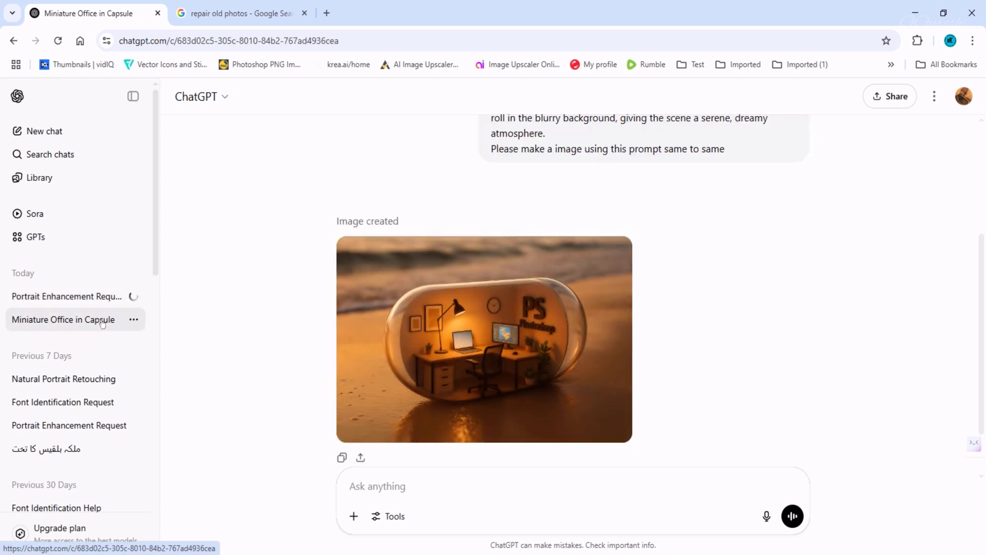
# Open the generated capsule-office image at full 1536×1024 size in a new browser tab
pyautogui.moveTo(505, 331)
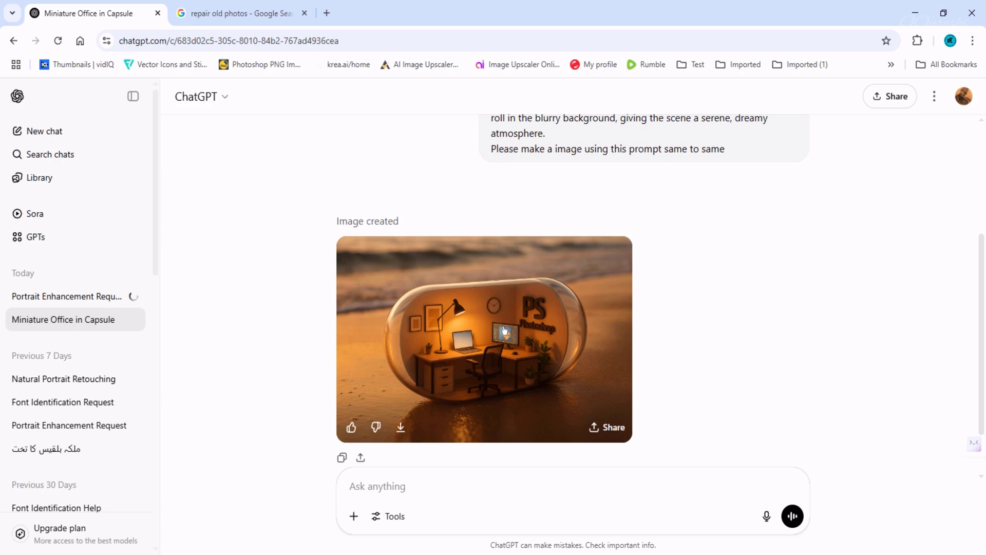
pyautogui.click(504, 331)
pyautogui.rightClick(506, 324)
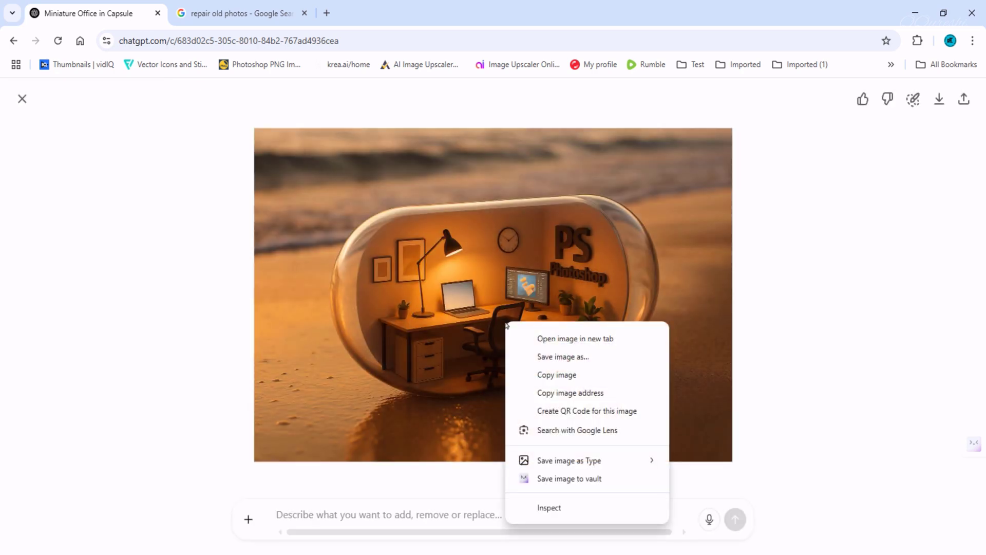
pyautogui.click(532, 339)
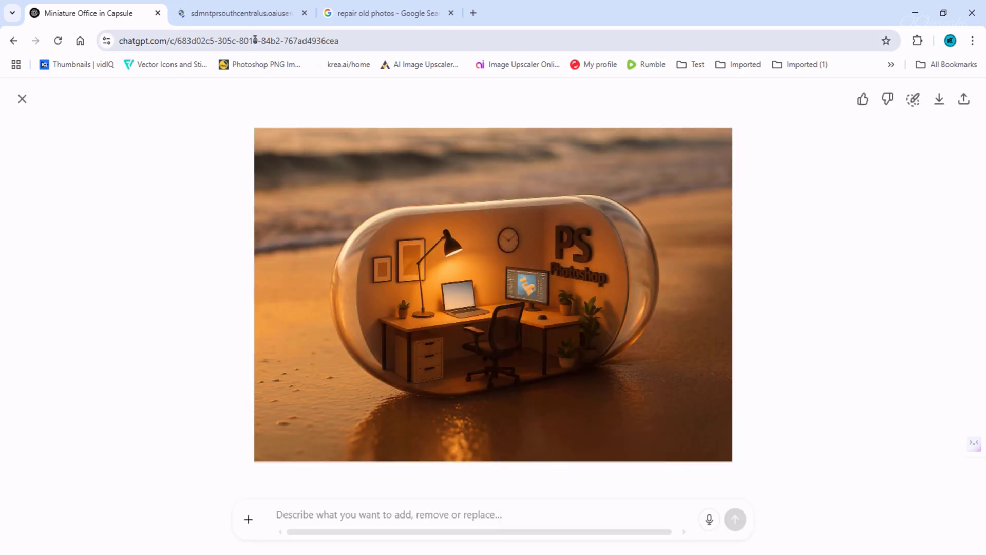
pyautogui.click(245, 15)
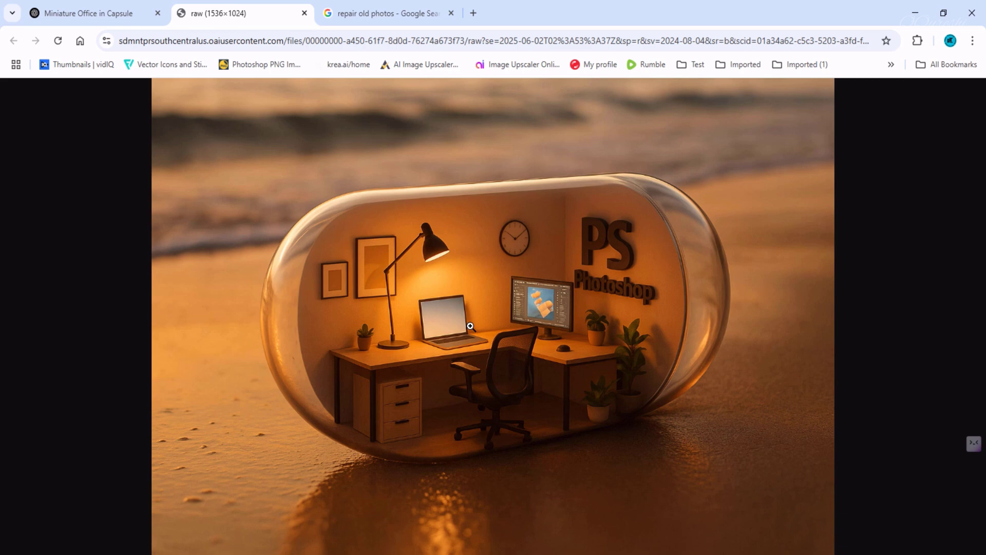
# View the generated image at full size and copy it to the clipboard
pyautogui.click(470, 325)
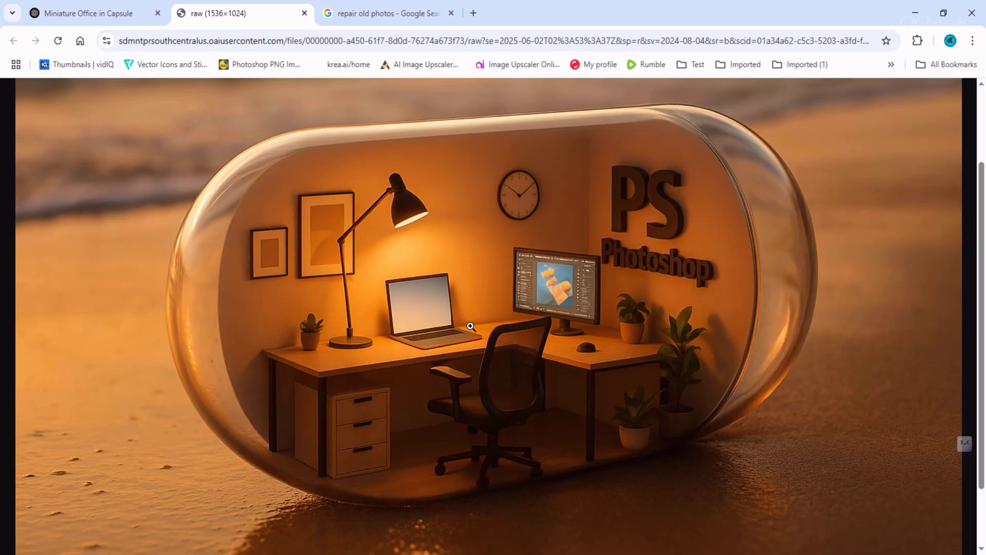
pyautogui.rightClick(481, 284)
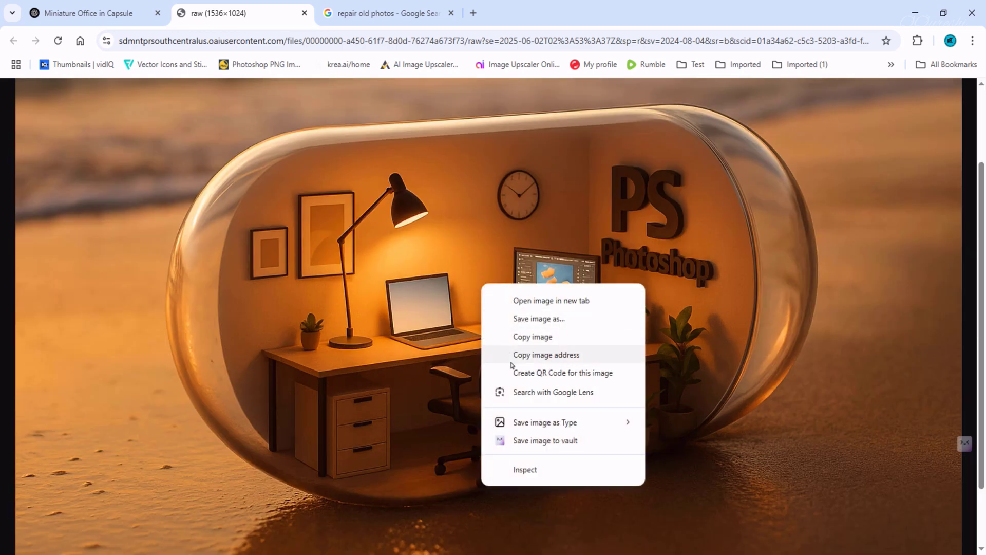
pyautogui.click(512, 335)
pyautogui.click(480, 319)
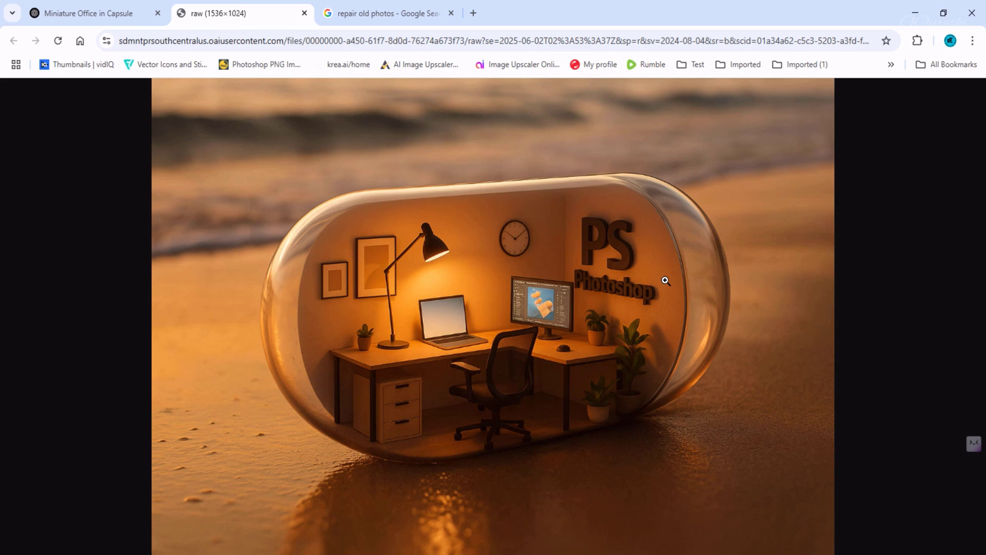
pyautogui.click(521, 238)
pyautogui.scroll(-2, 493, 342)
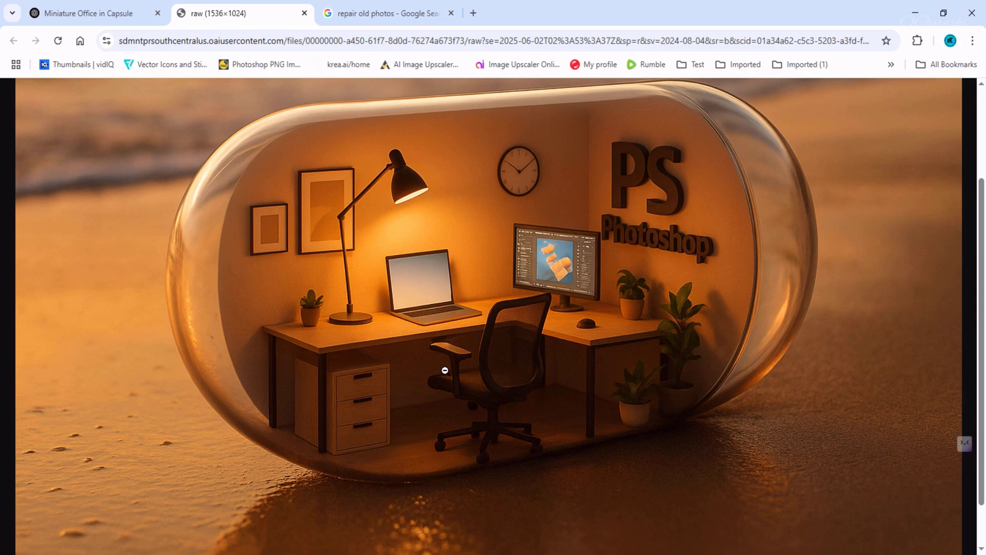
pyautogui.click(453, 305)
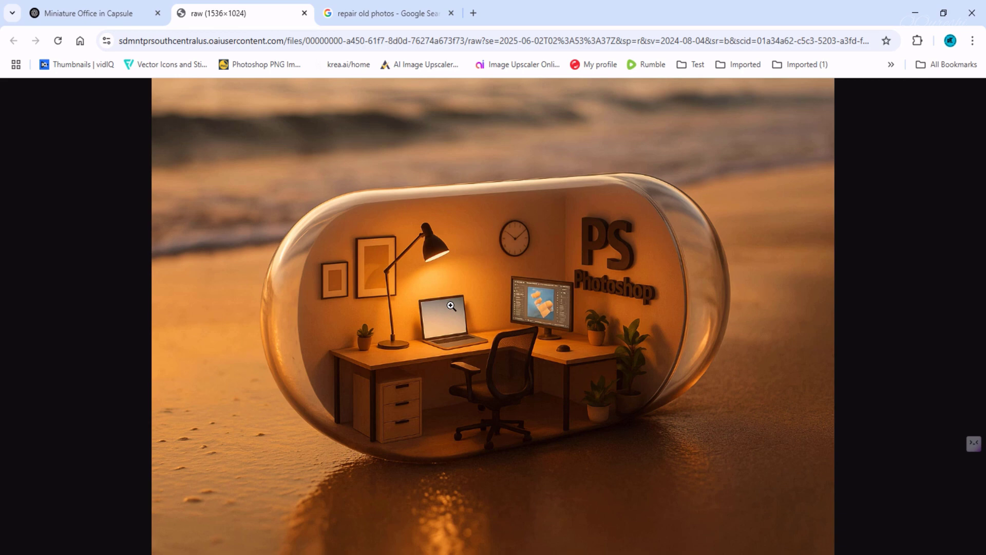
# Close the Miniature Office in Capsule image viewer and open the Portrait Enhancement Request chat
pyautogui.click(111, 18)
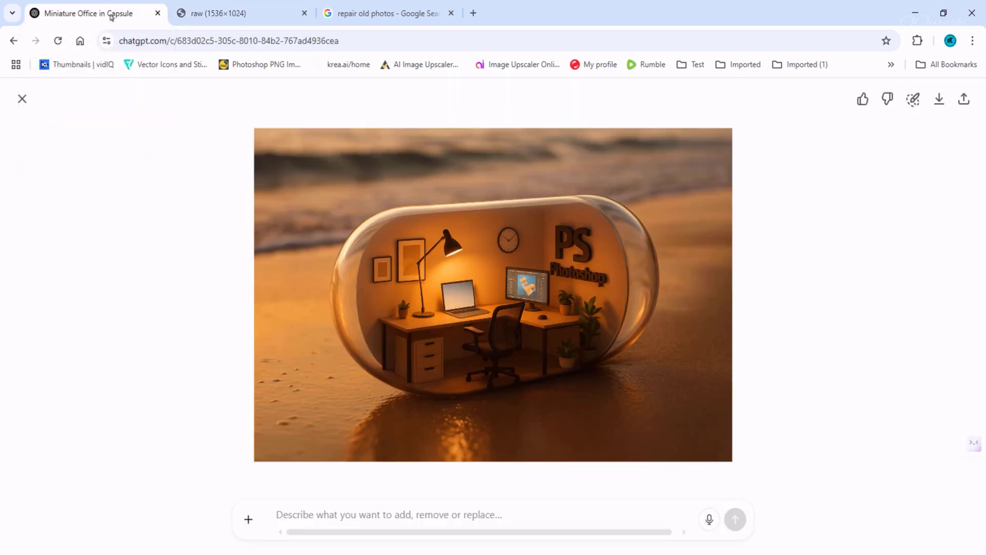
pyautogui.click(22, 98)
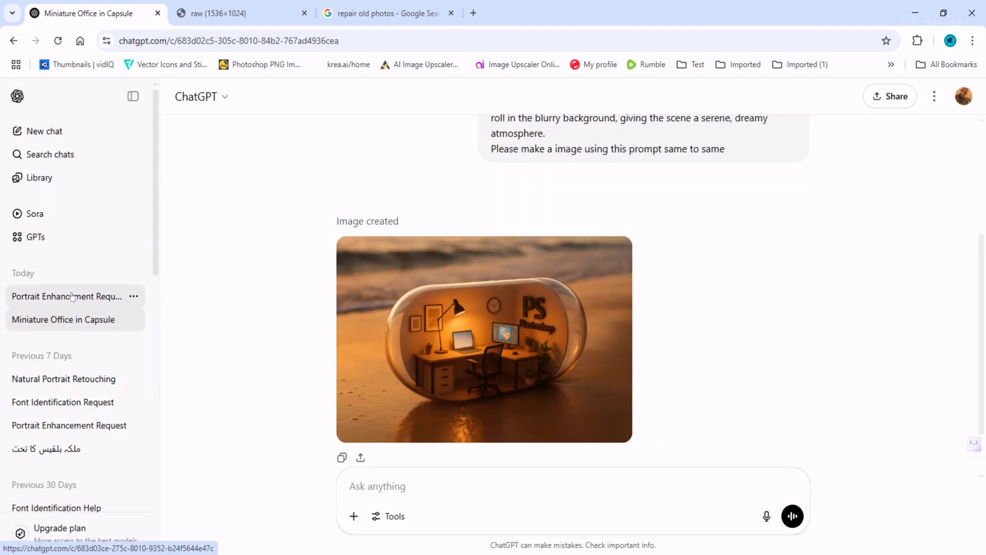
pyautogui.click(72, 296)
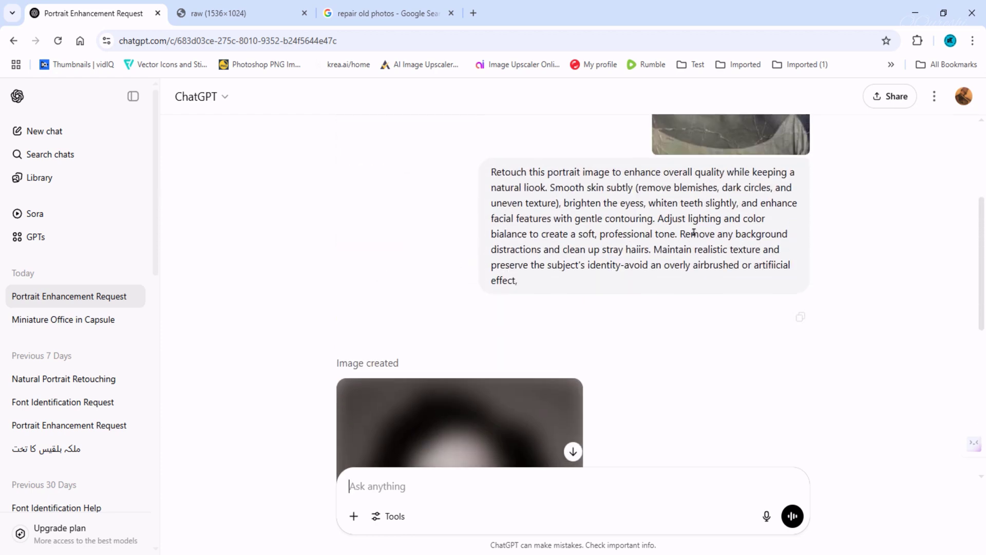
# Review the black-and-white retouch result, then go back to the Natural Portrait Retouching chat
pyautogui.scroll(-5, 693, 232)
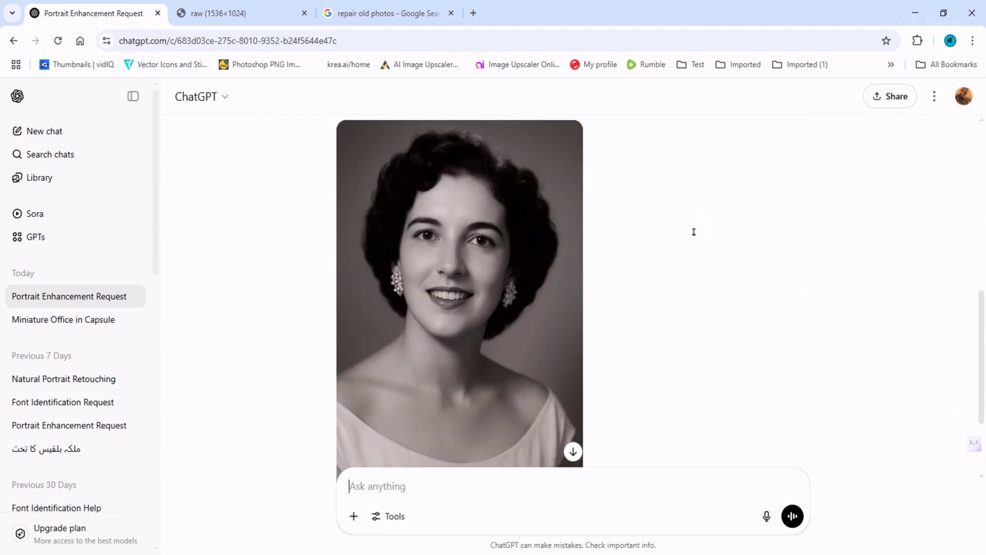
pyautogui.scroll(-3, 693, 232)
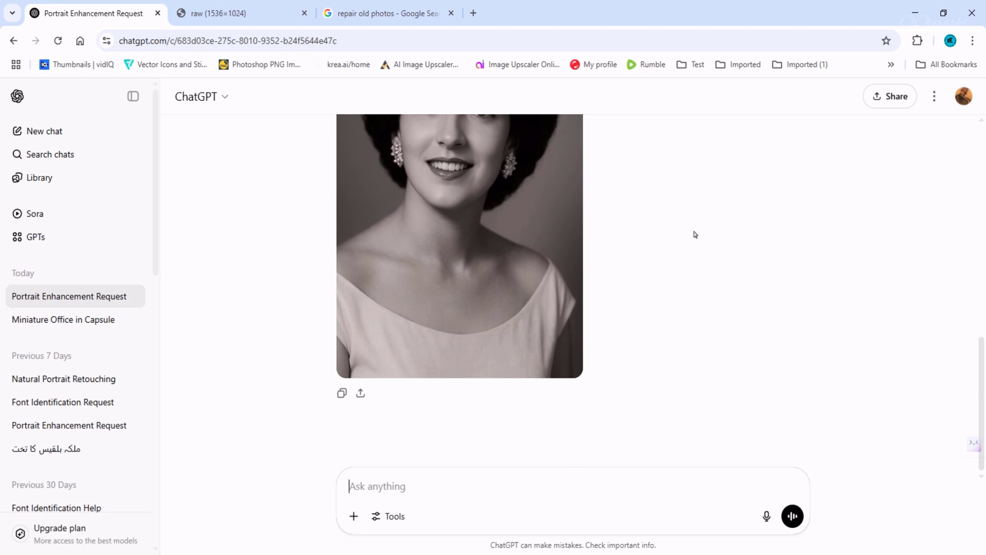
pyautogui.scroll(3, 695, 234)
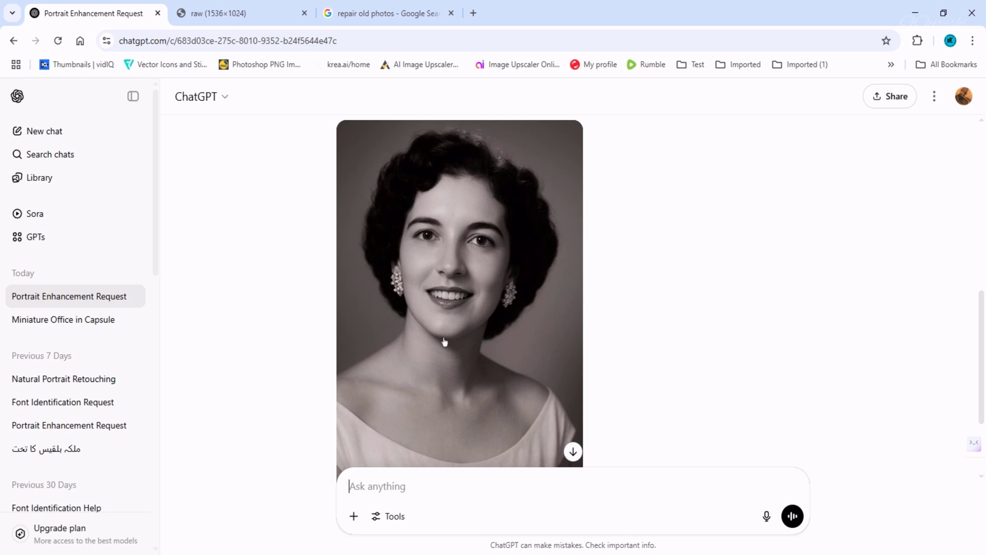
pyautogui.scroll(4, 445, 342)
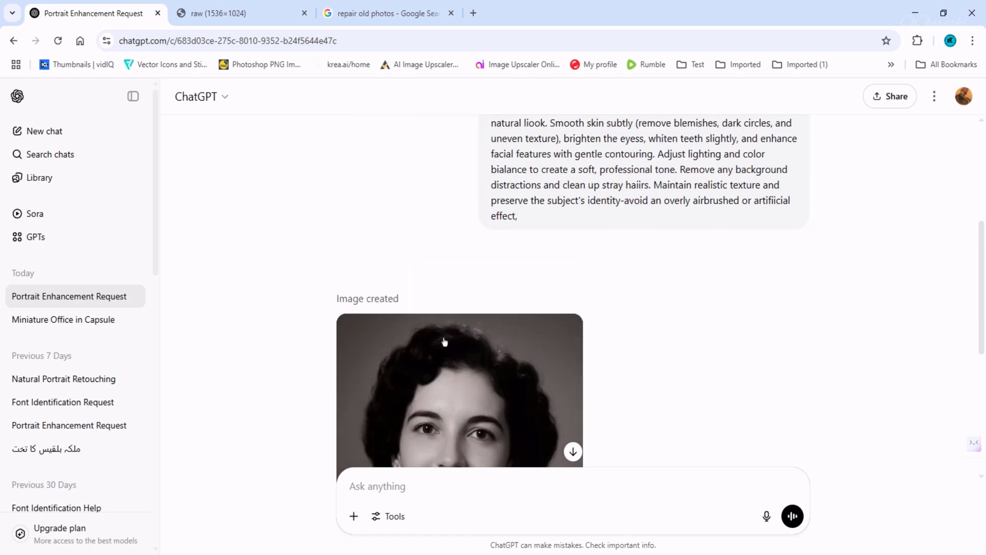
pyautogui.scroll(3, 445, 342)
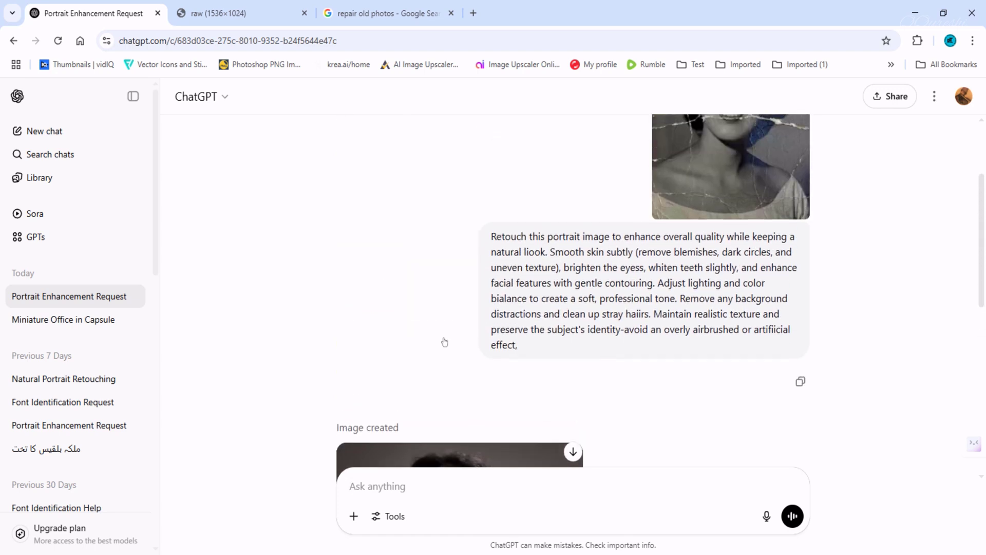
pyautogui.scroll(-4, 444, 342)
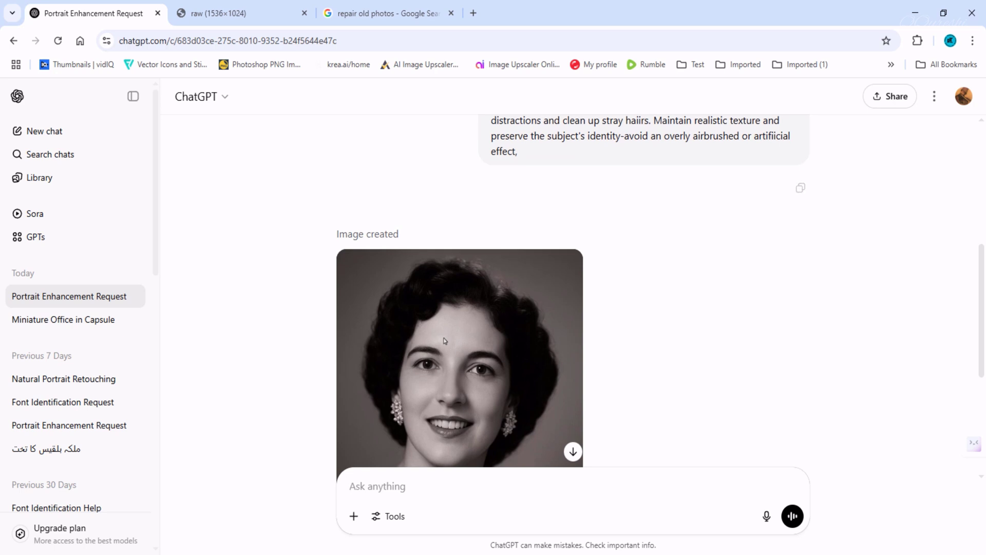
pyautogui.scroll(-5, 445, 341)
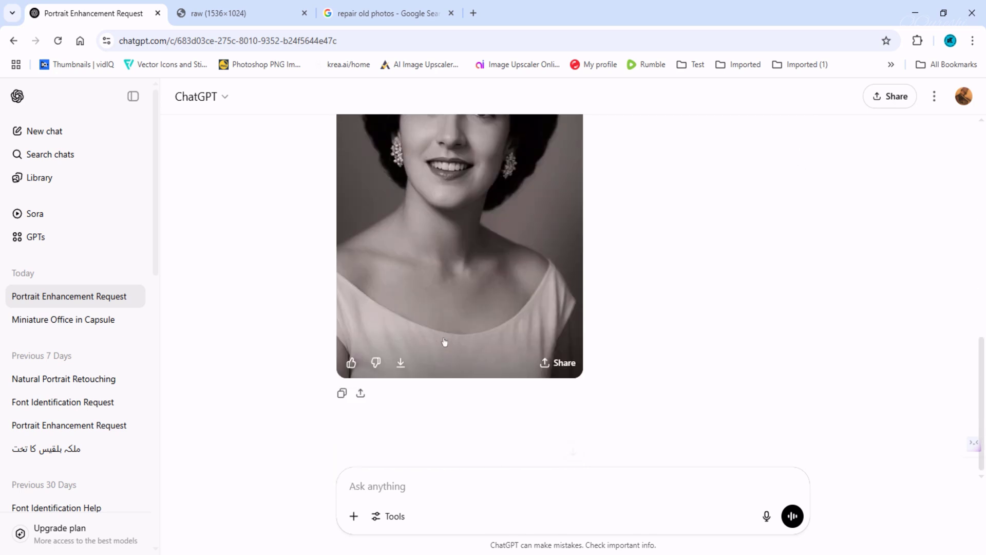
pyautogui.scroll(3, 445, 340)
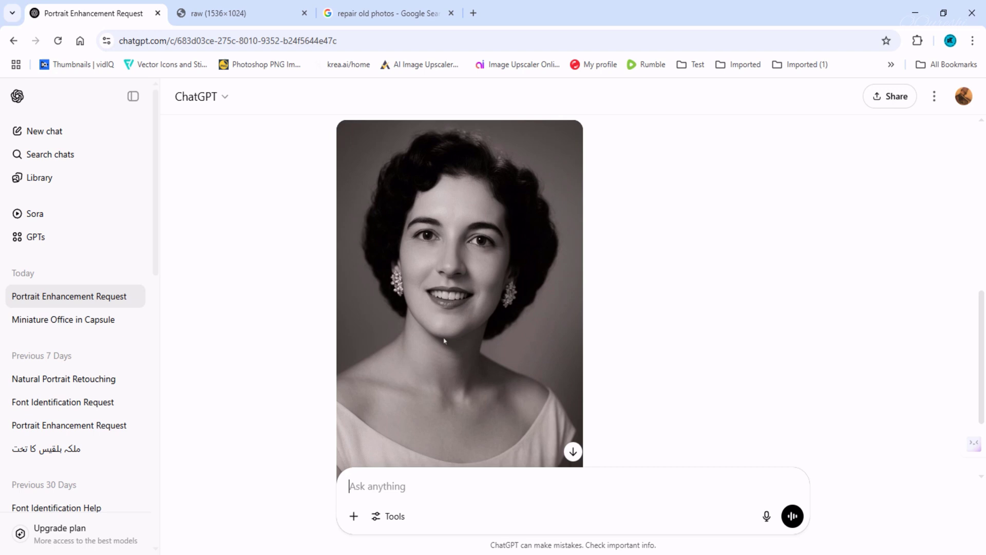
pyautogui.hotkey('alt', 'Left')
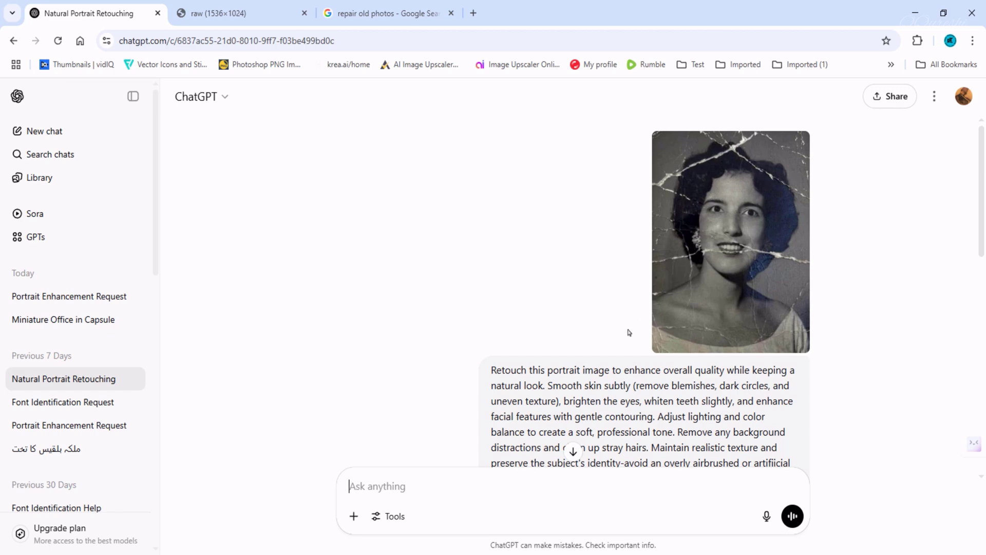
# Open the retouched colour portrait in a new browser tab
pyautogui.scroll(-3, 629, 332)
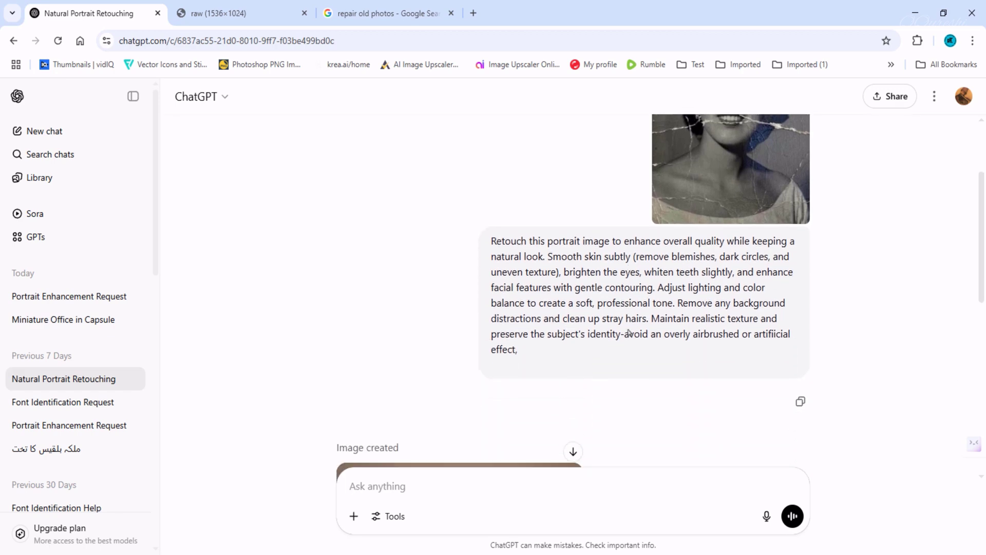
pyautogui.scroll(-6, 629, 332)
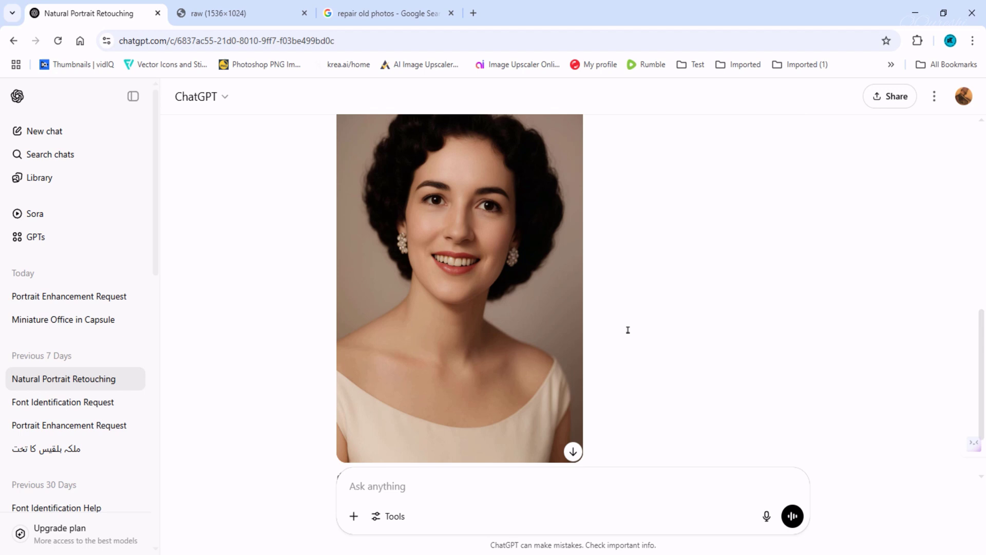
pyautogui.rightClick(456, 217)
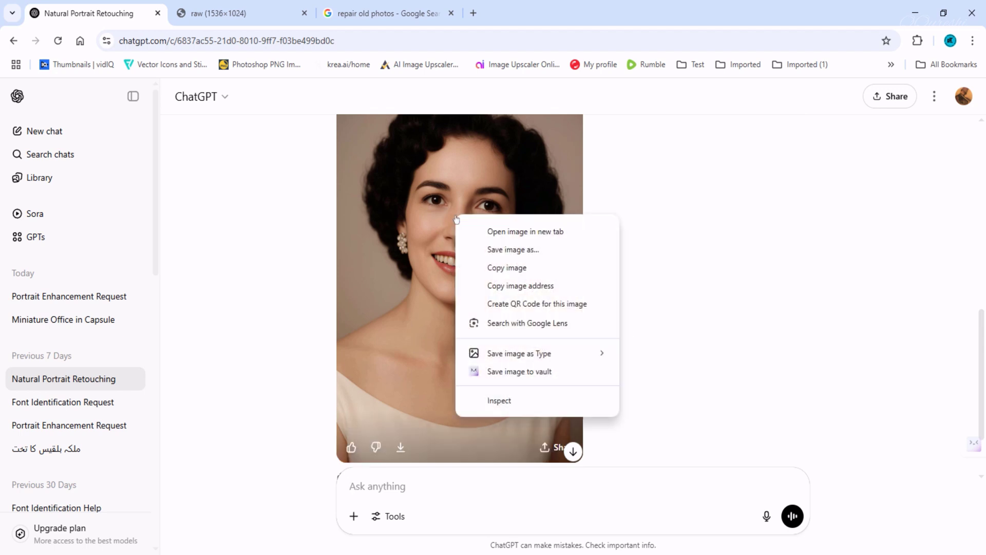
pyautogui.click(477, 233)
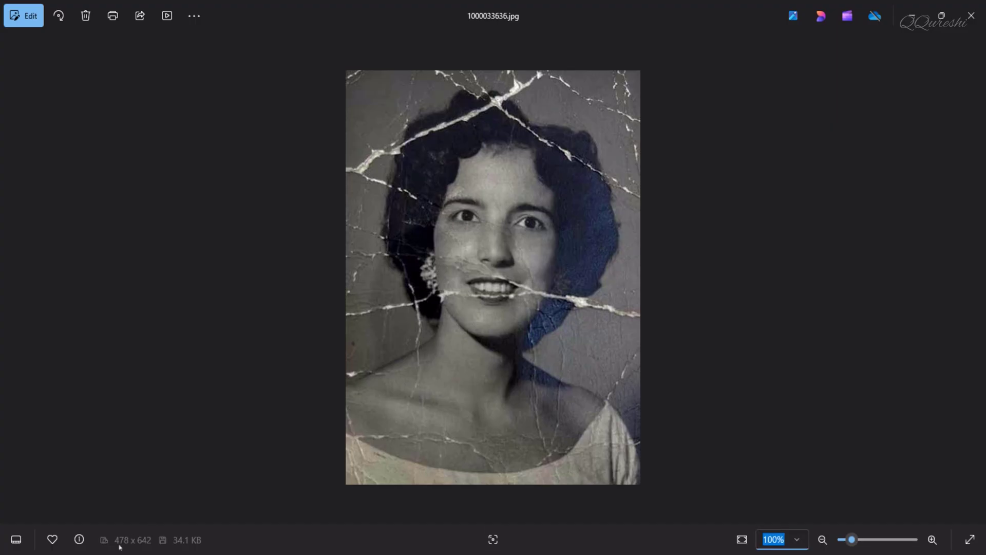
# Inspect the full-size 1024×1536 portrait tab, zoomed in on the face
pyautogui.moveTo(290, 550)
pyautogui.click(295, 514)
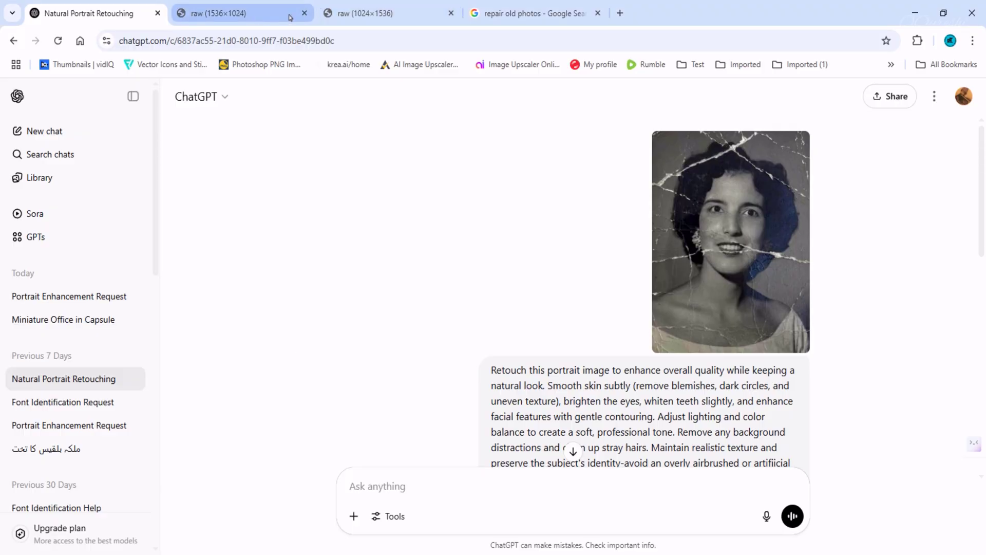
pyautogui.click(364, 13)
pyautogui.click(496, 275)
pyautogui.scroll(-4, 496, 276)
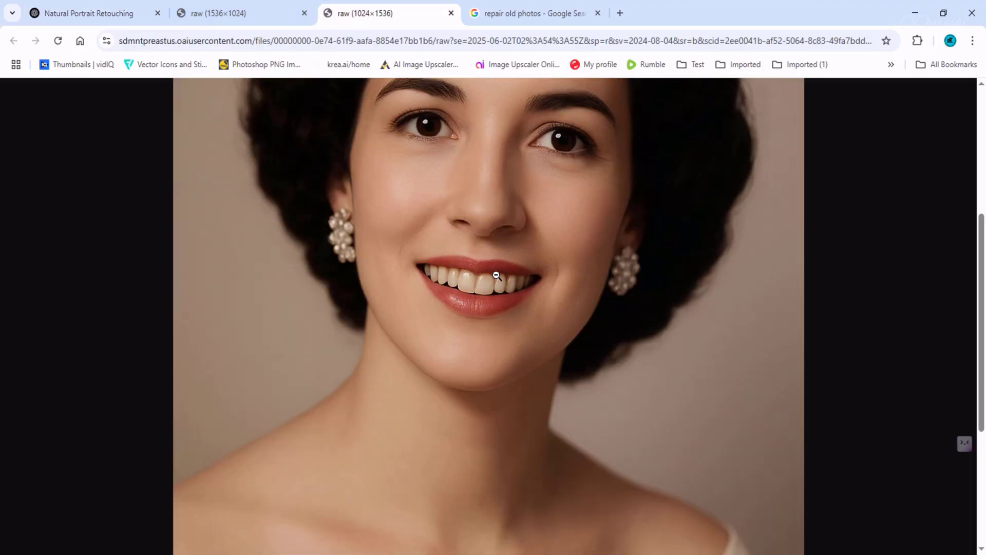
pyautogui.scroll(1, 496, 275)
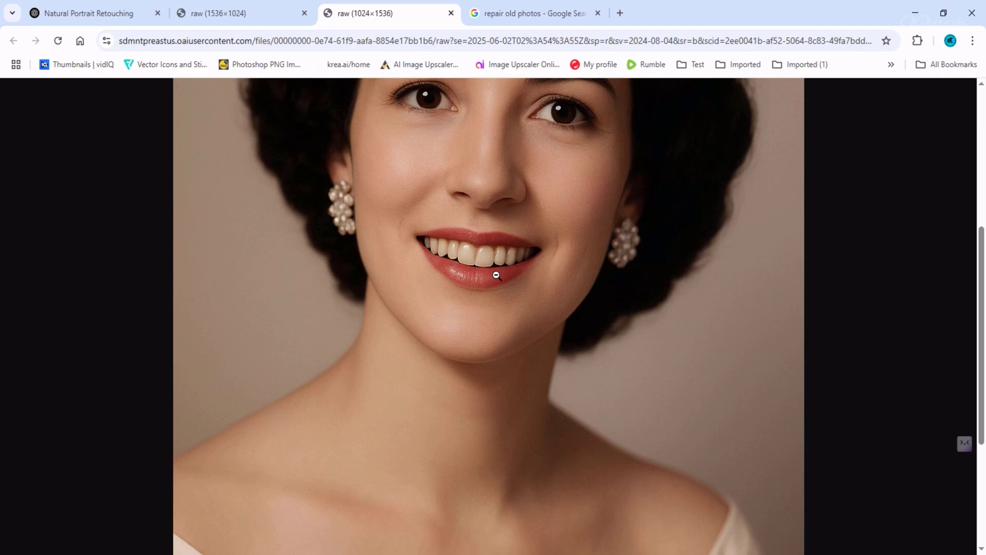
pyautogui.moveTo(256, 552)
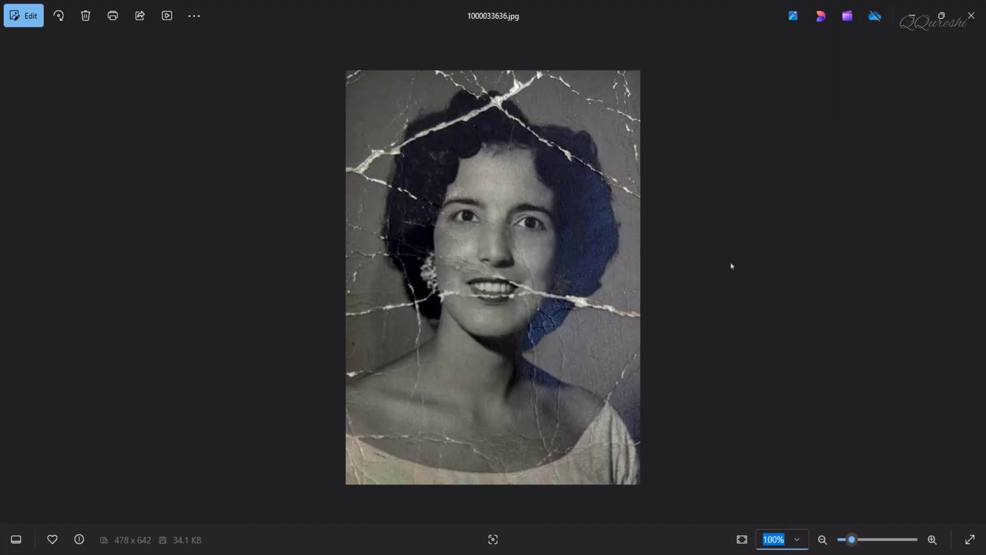
pyautogui.click(974, 276)
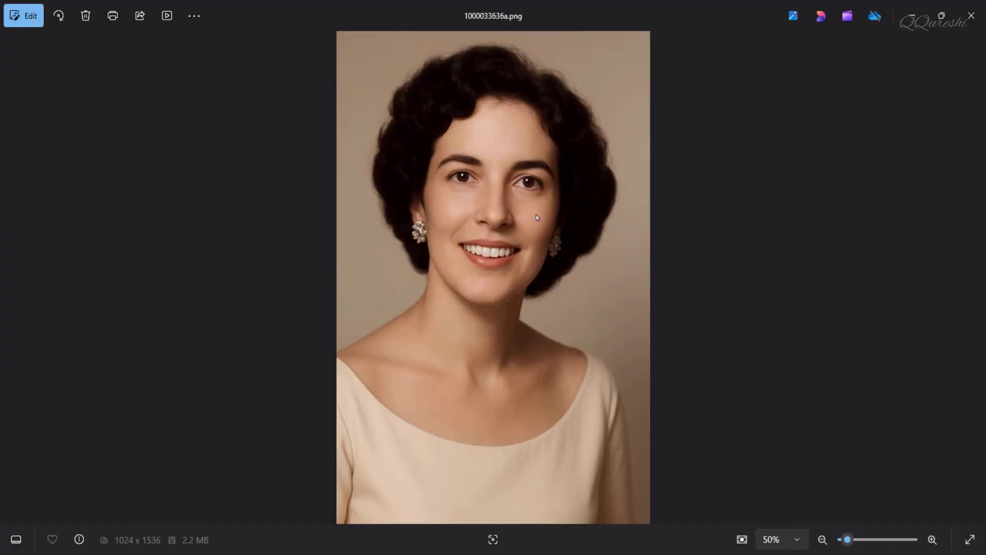
pyautogui.click(796, 539)
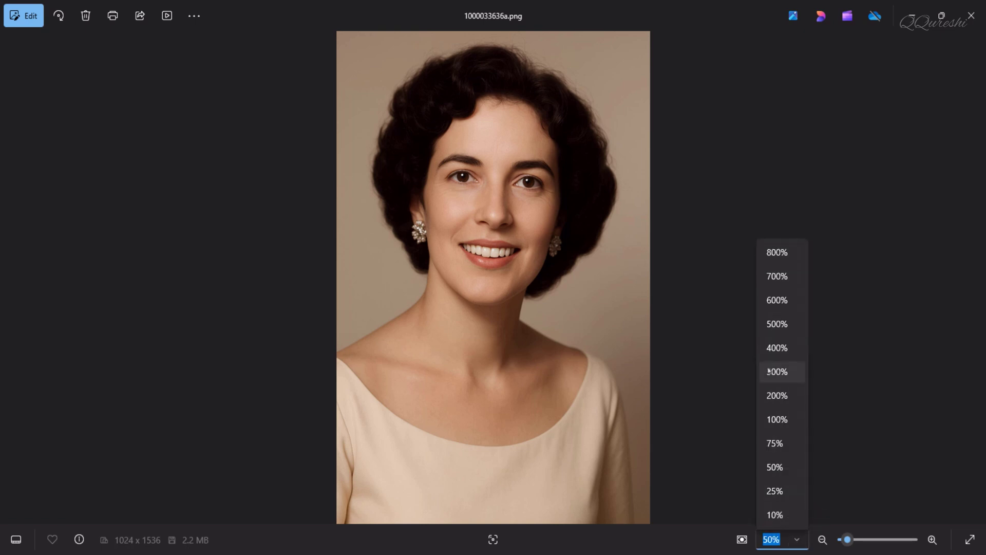
pyautogui.click(777, 419)
pyautogui.moveTo(519, 156); pyautogui.dragTo(544, 309)
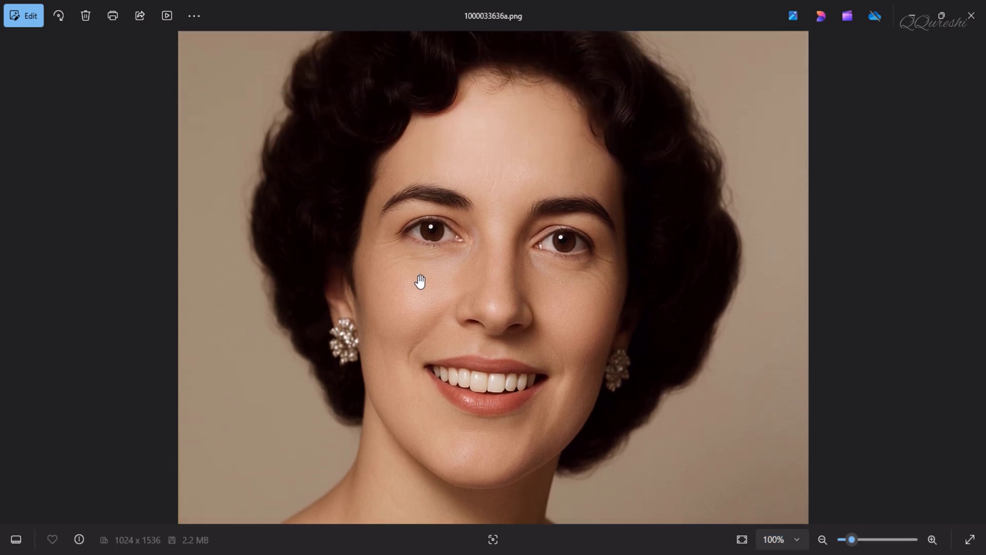
pyautogui.scroll(4, 420, 280)
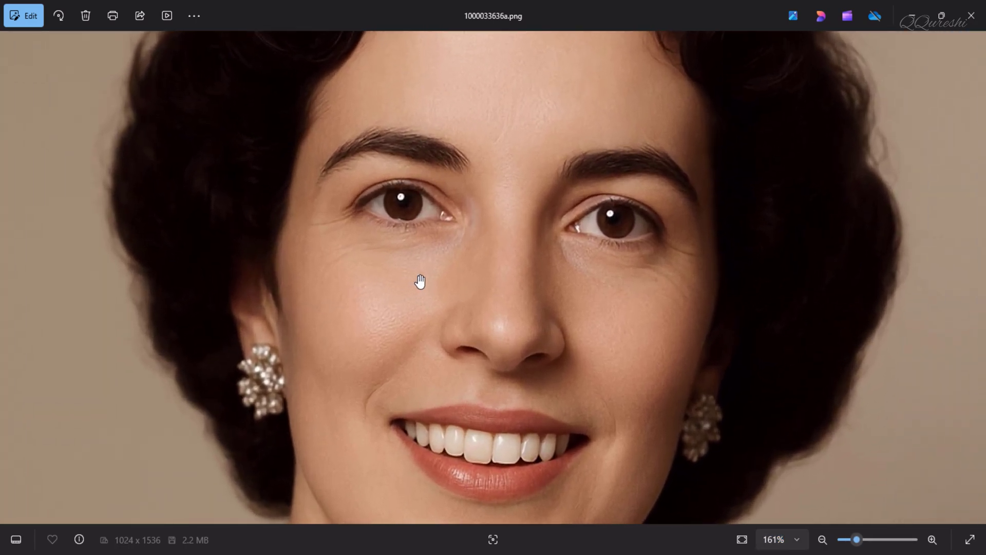
pyautogui.scroll(-1, 420, 280)
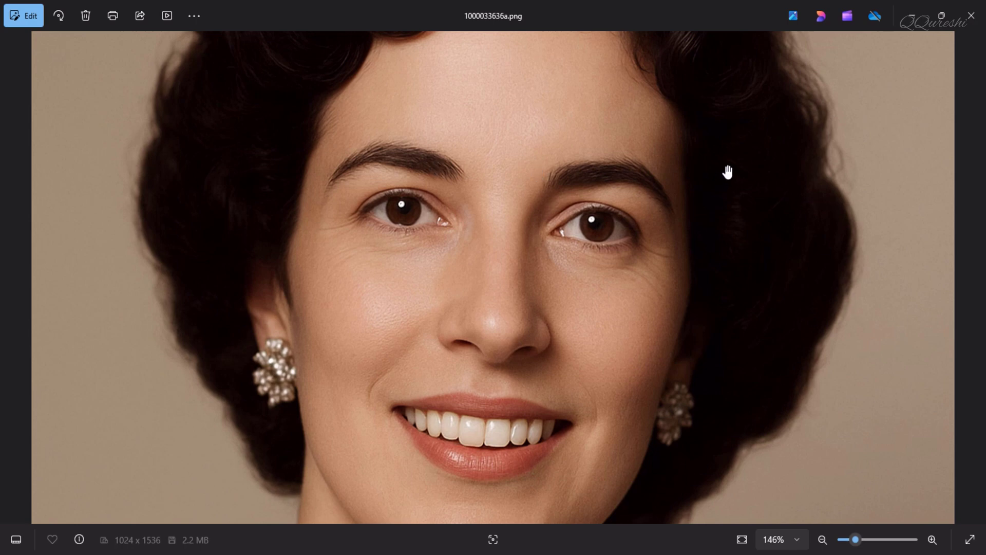
# Pan up to the forehead, then return to the cracked original 1000033636.jpg
pyautogui.scroll(-3, 668, 195)
pyautogui.scroll(-1, 668, 195)
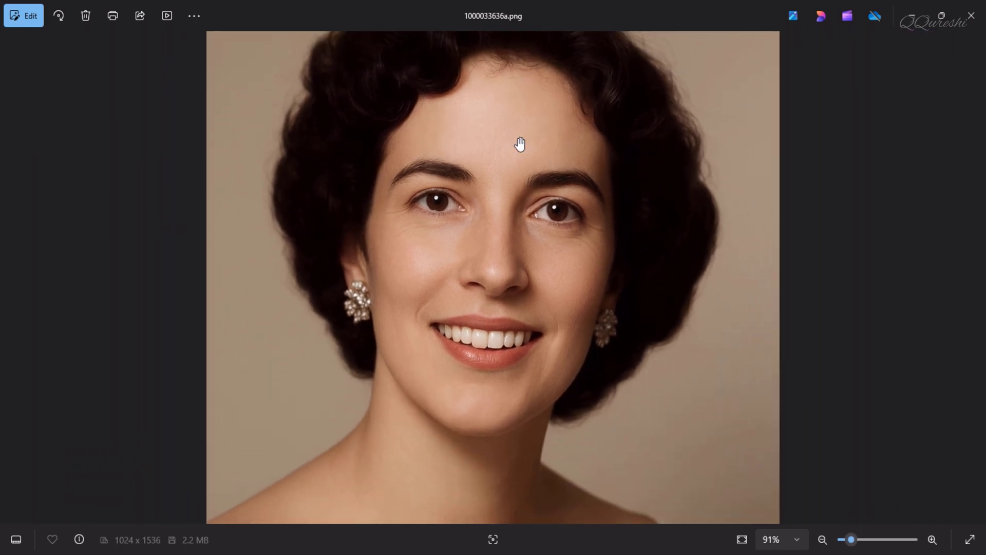
pyautogui.moveTo(519, 146); pyautogui.dragTo(526, 211)
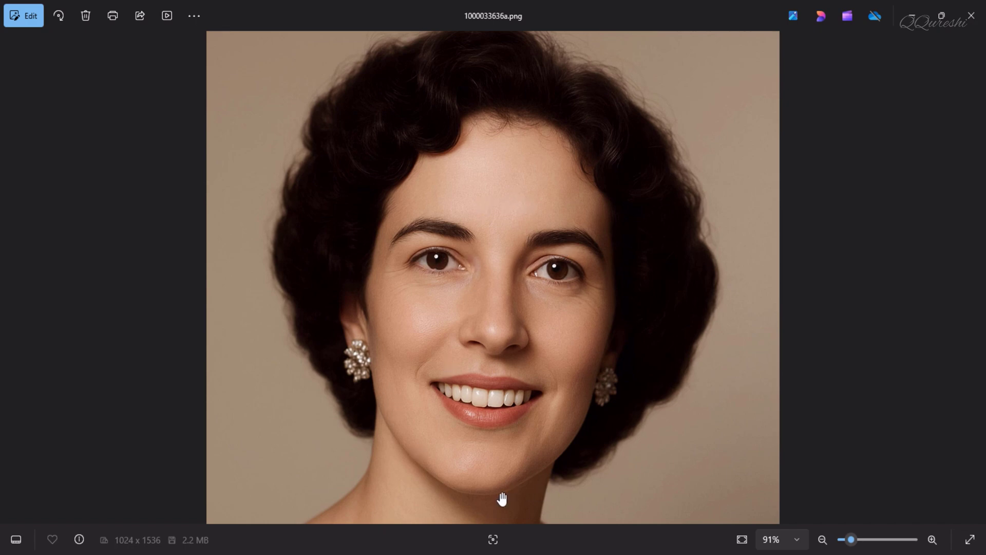
pyautogui.moveTo(7, 257)
pyautogui.click(10, 277)
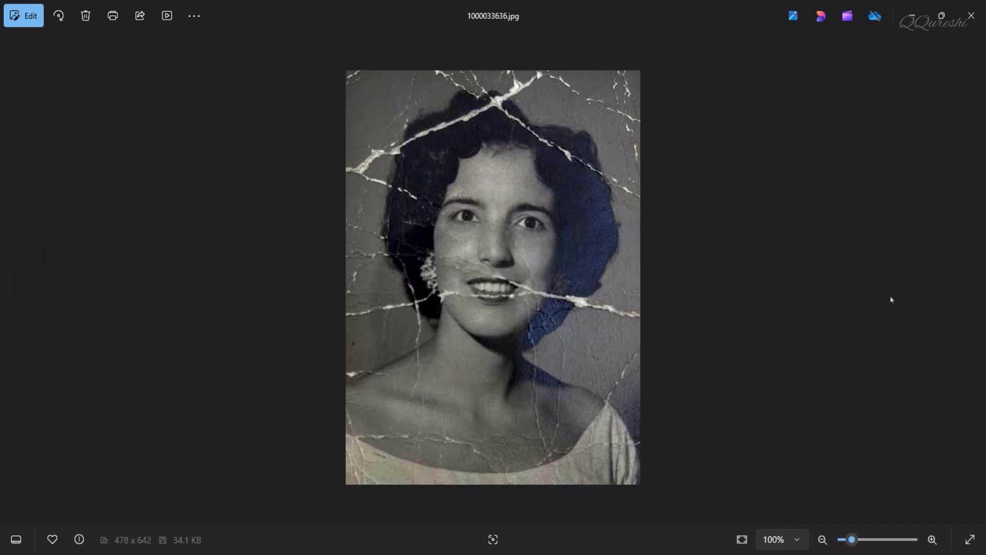
pyautogui.click(974, 278)
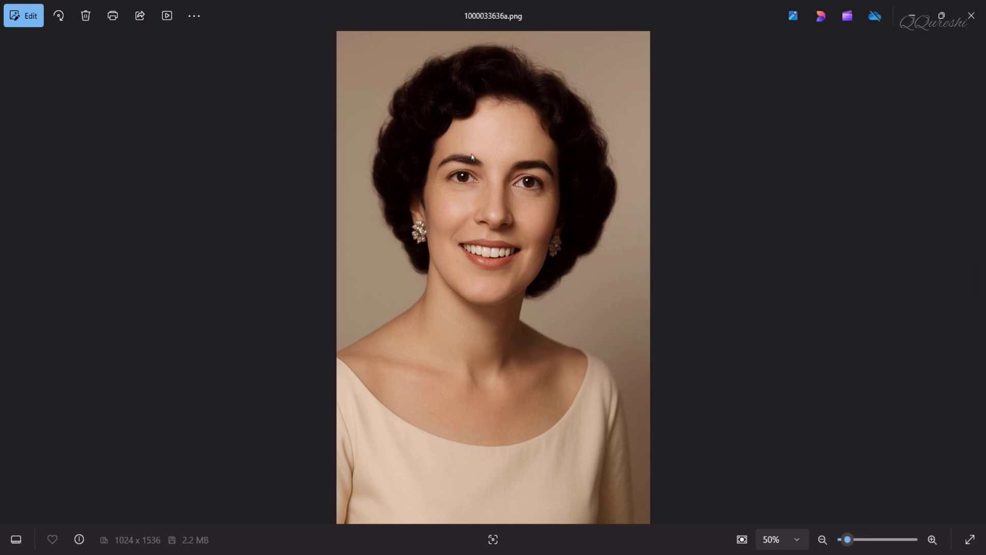
pyautogui.click(797, 540)
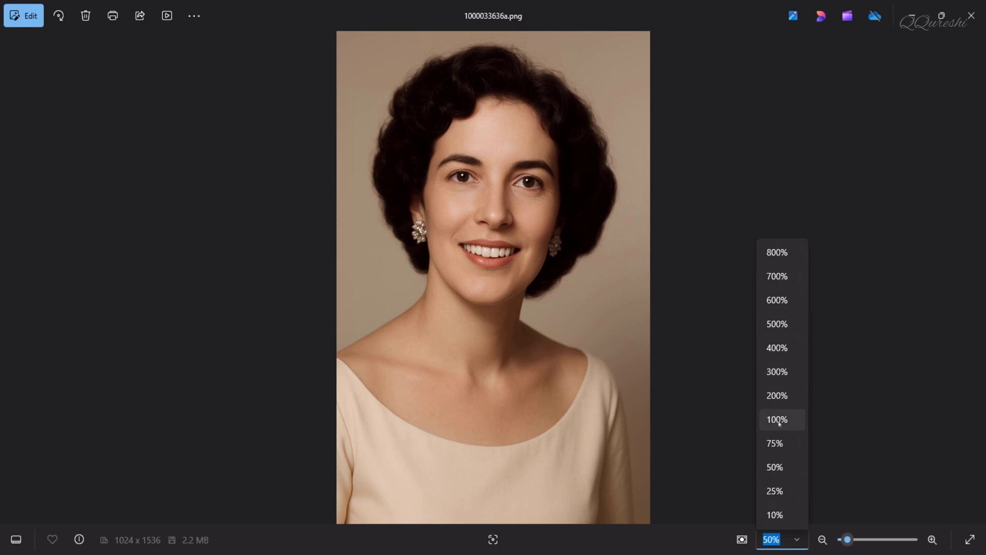
pyautogui.click(777, 420)
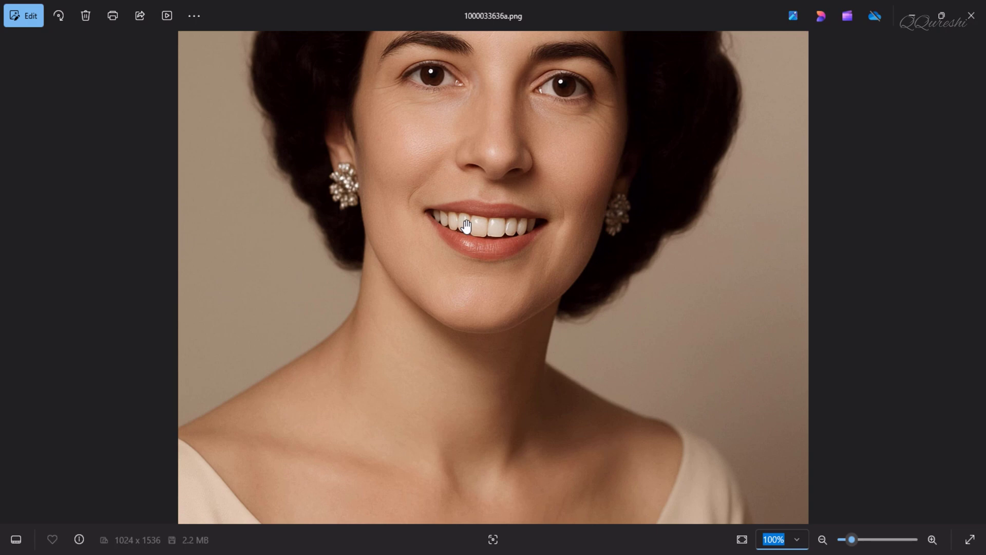
pyautogui.write('50')
pyautogui.press('Return')
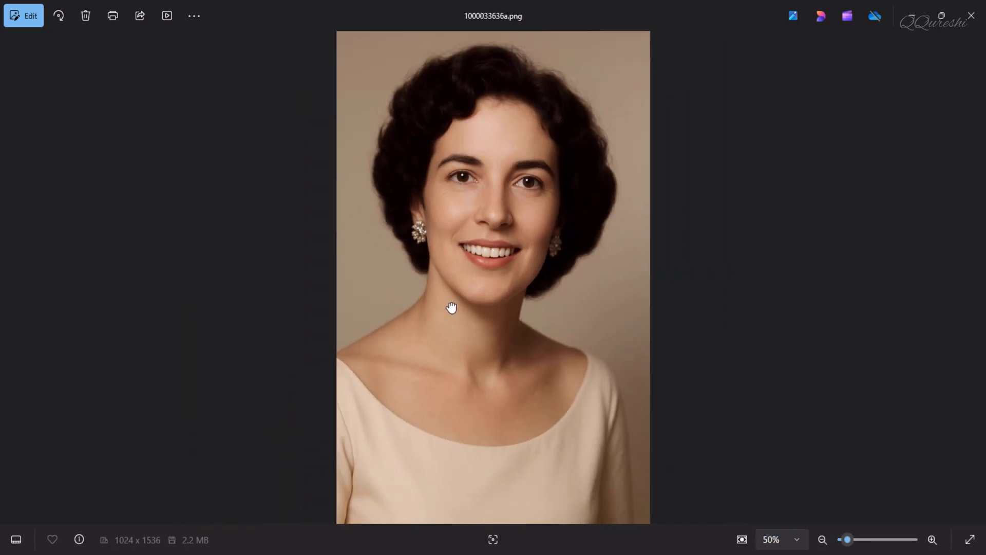
pyautogui.hotkey('alt', 'Tab')
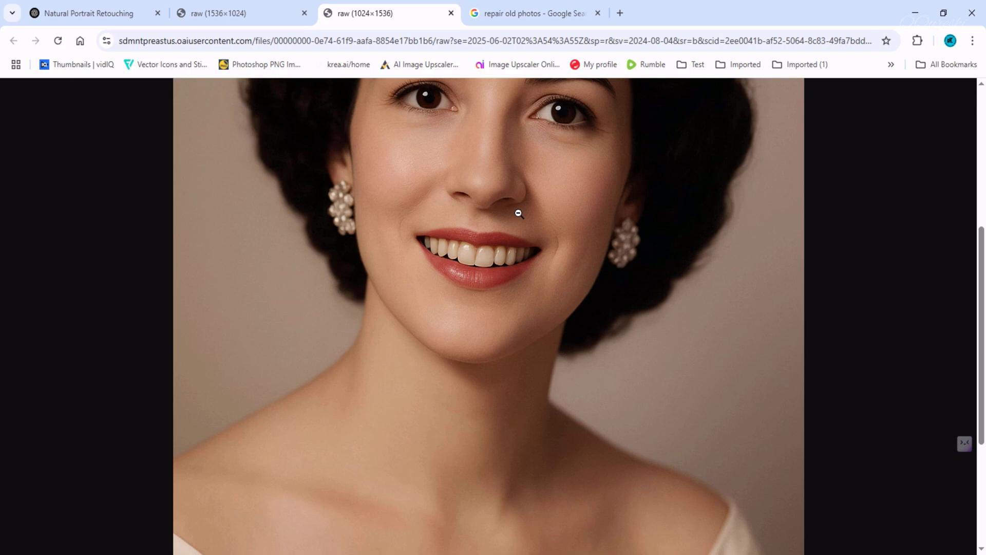
pyautogui.click(56, 7)
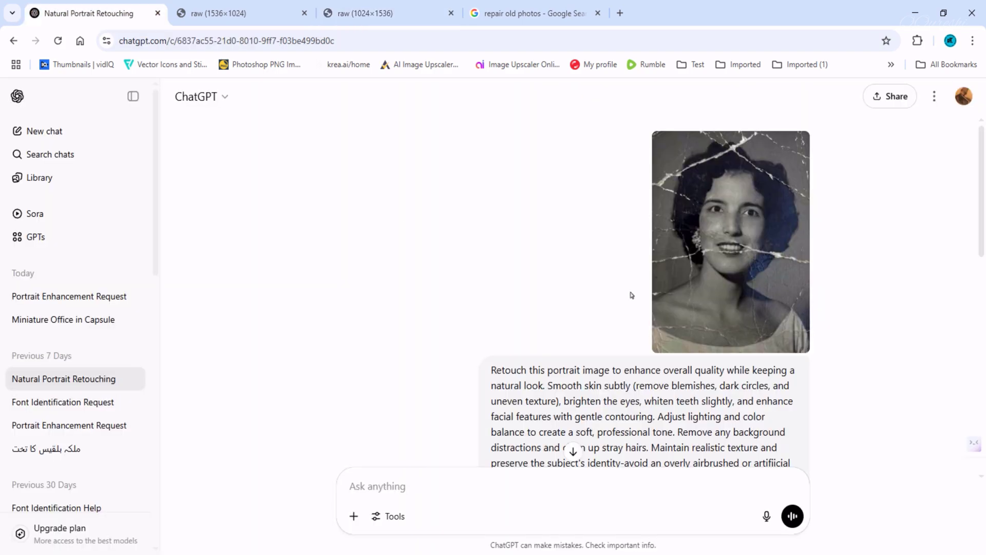
pyautogui.scroll(-2, 629, 293)
pyautogui.scroll(-5, 621, 297)
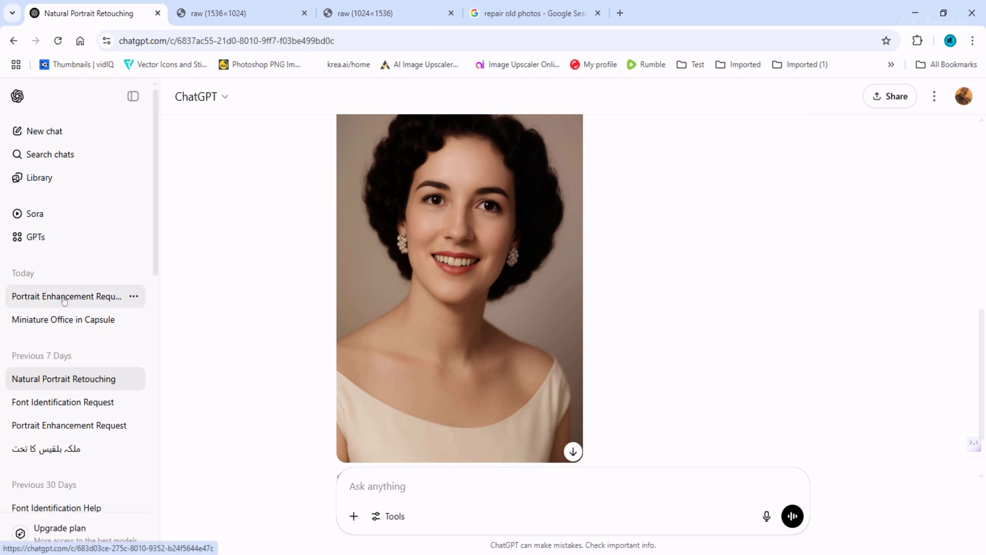
pyautogui.click(120, 298)
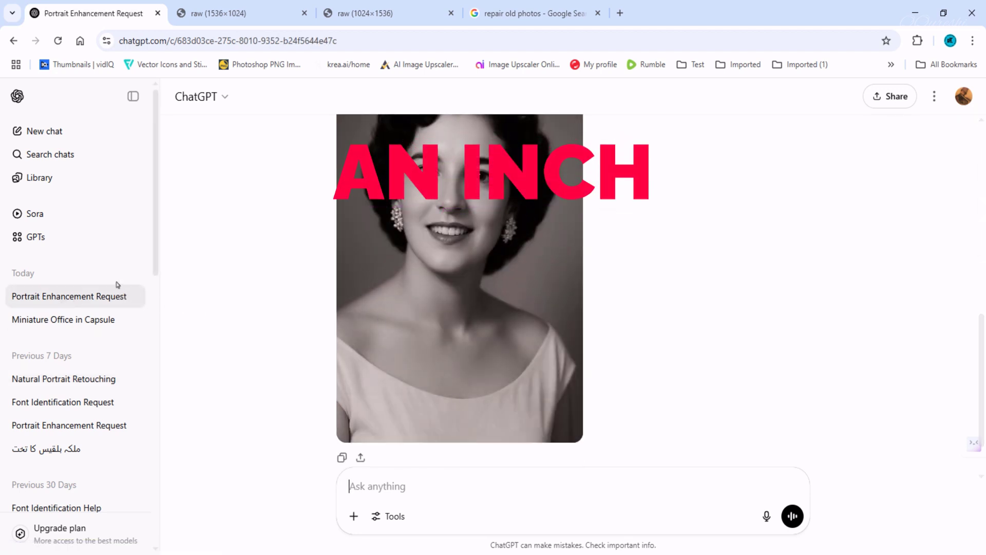
pyautogui.click(67, 324)
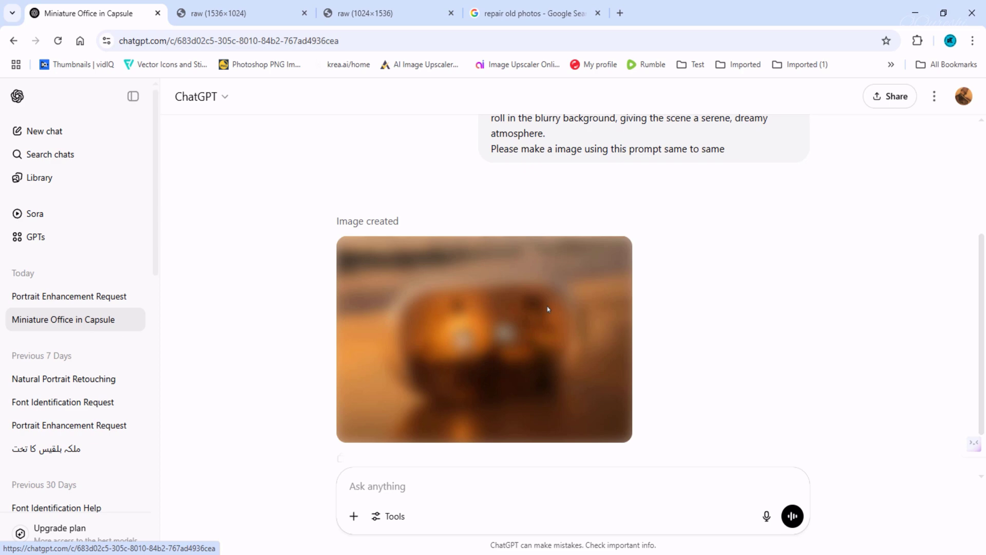
pyautogui.scroll(4, 549, 308)
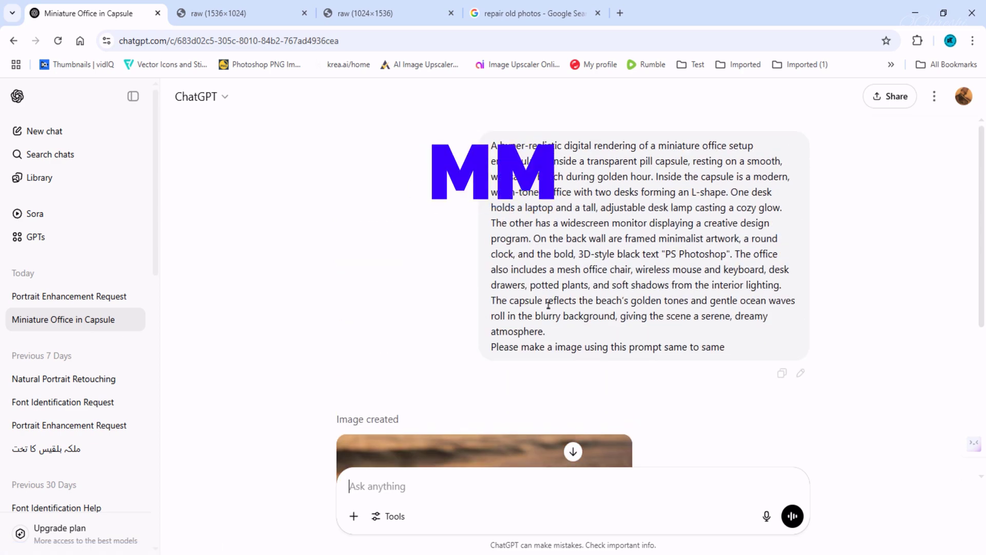
pyautogui.scroll(-5, 473, 365)
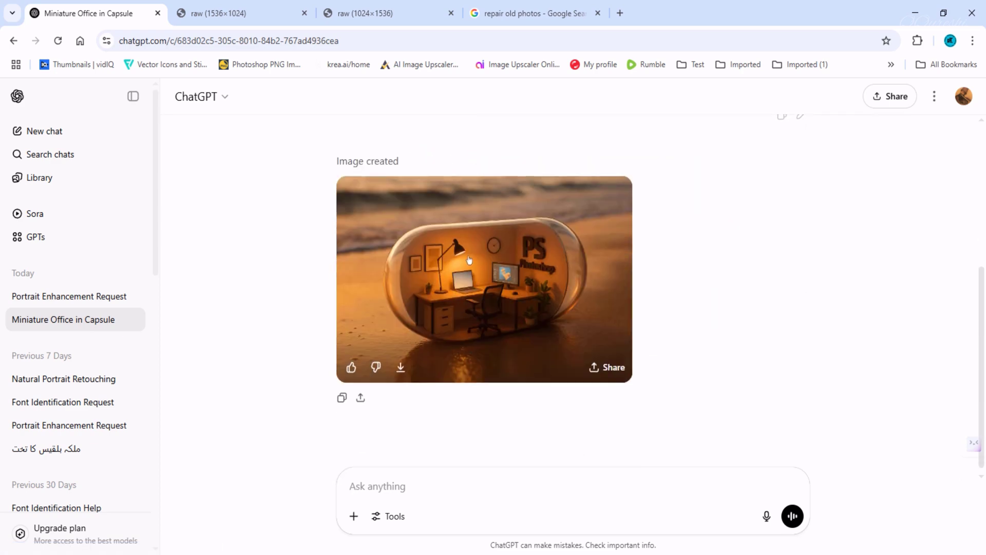
pyautogui.click(206, 14)
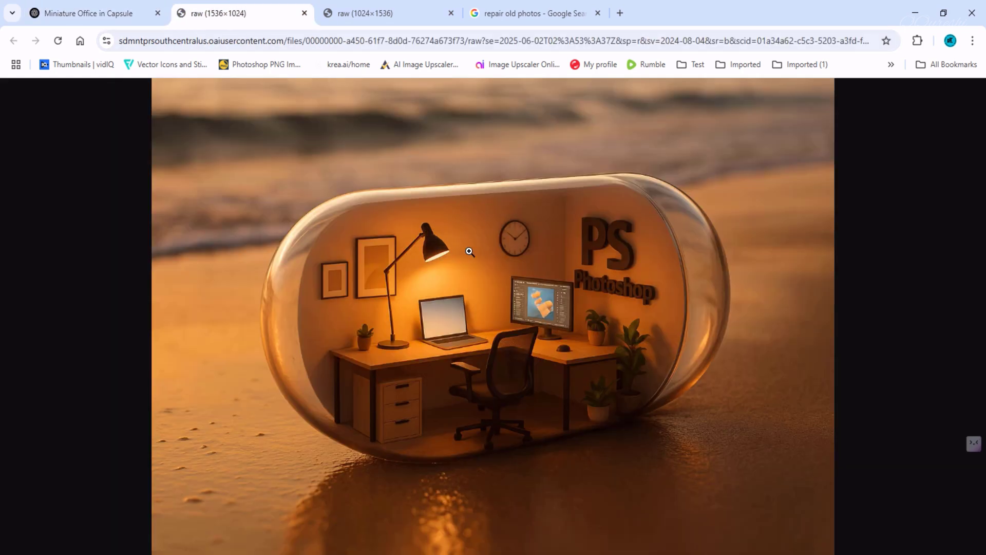
pyautogui.click(513, 333)
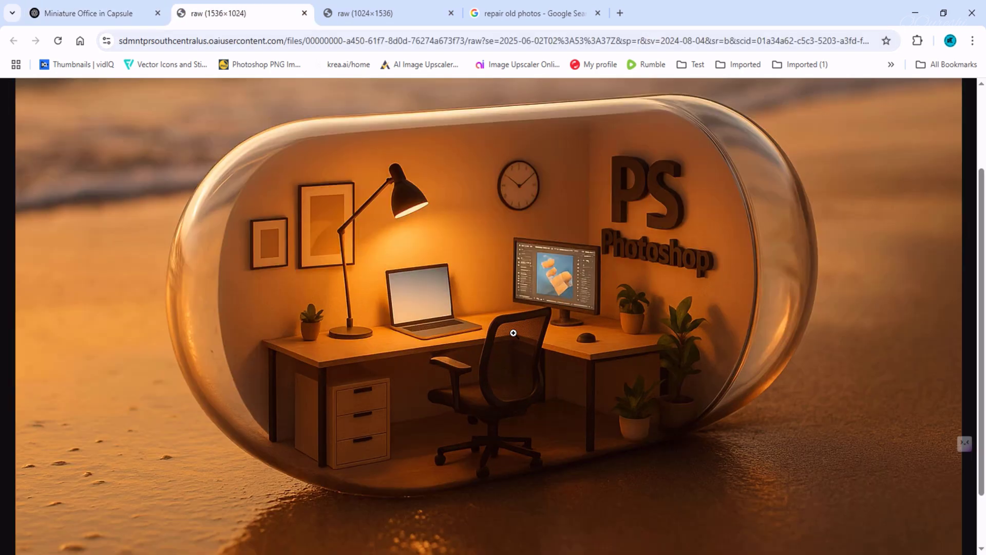
pyautogui.click(358, 16)
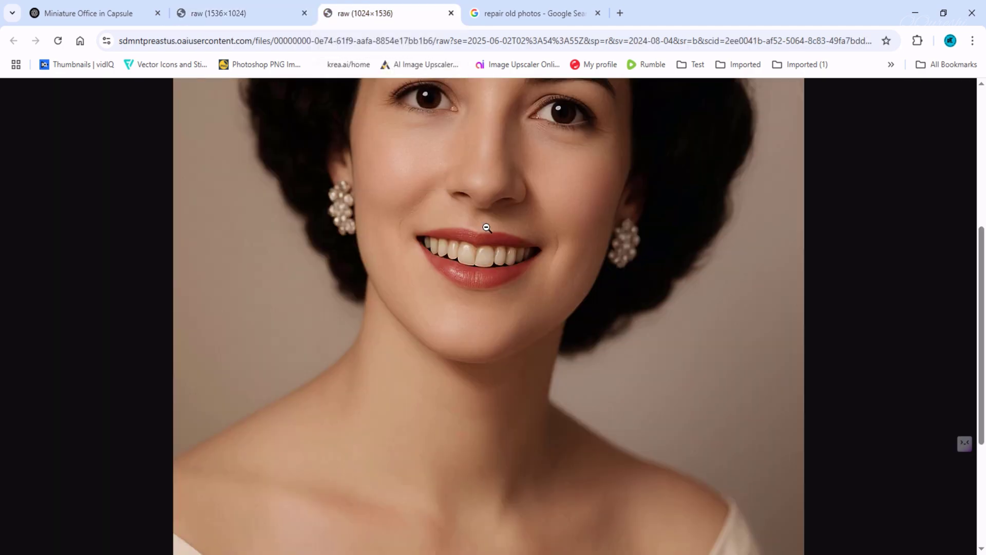
pyautogui.scroll(5, 487, 228)
pyautogui.scroll(-2, 486, 228)
pyautogui.scroll(-2, 487, 228)
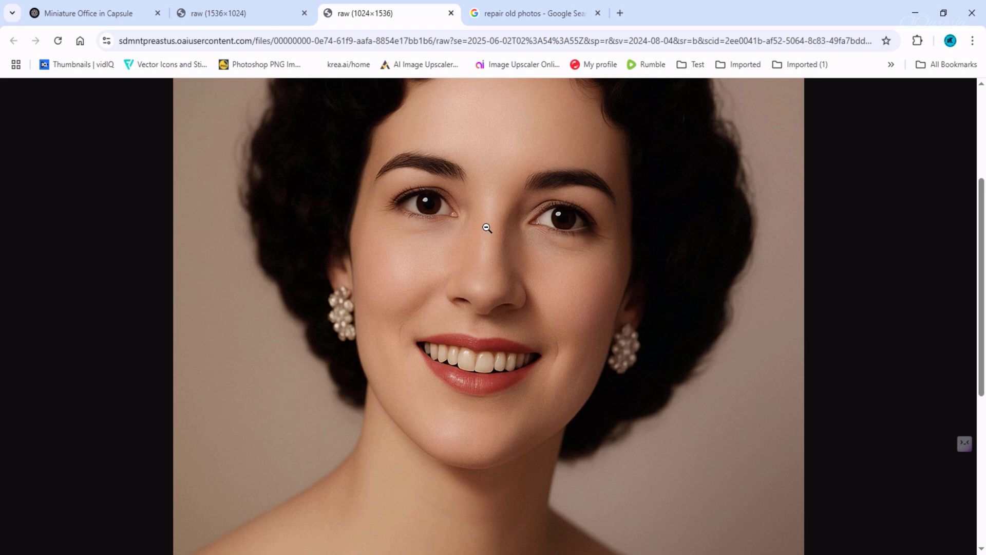
pyautogui.scroll(-3, 487, 228)
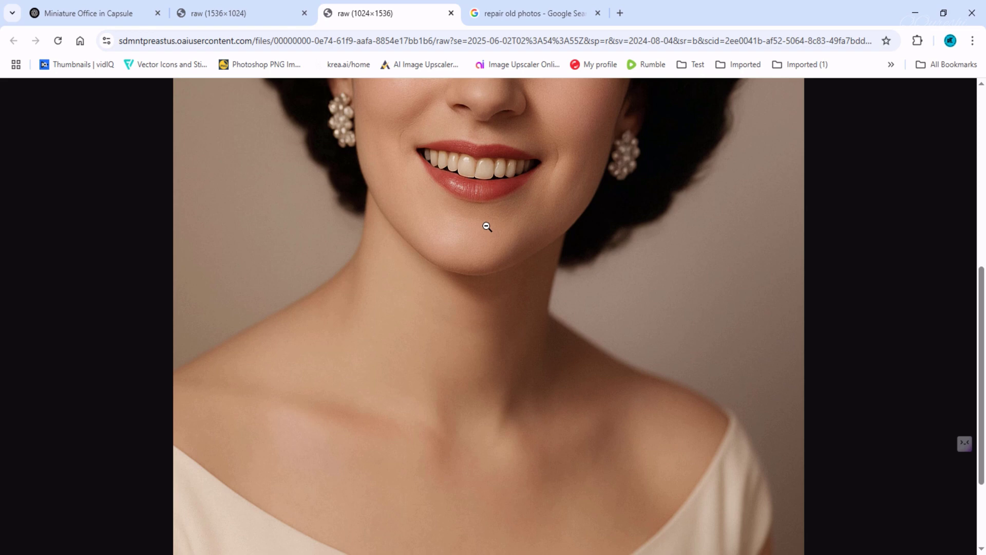
pyautogui.scroll(4, 487, 227)
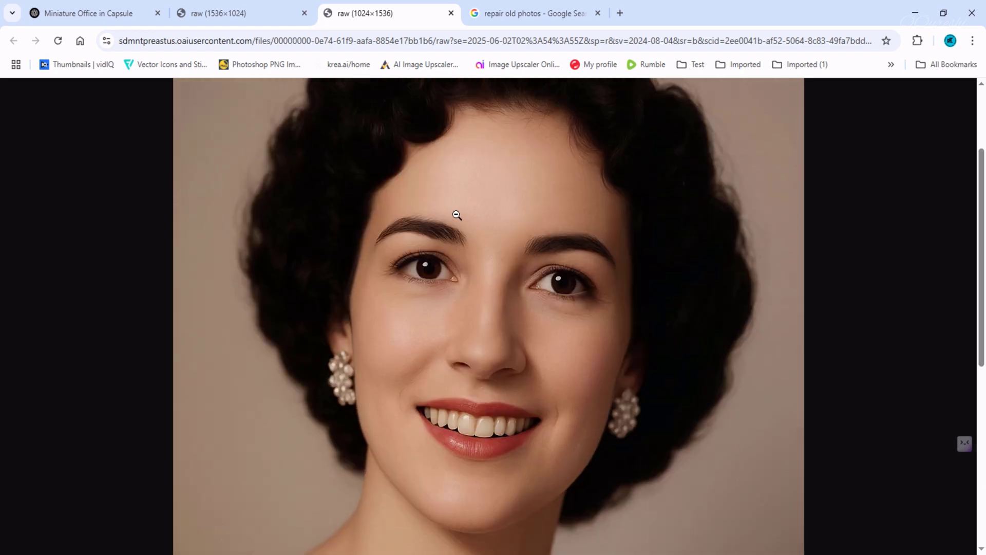
pyautogui.scroll(2, 456, 215)
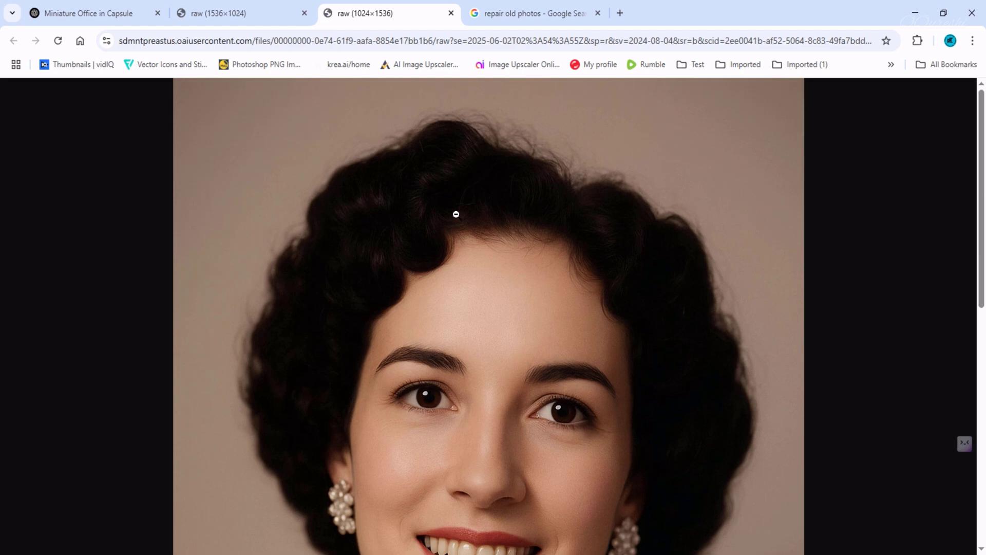
pyautogui.scroll(-2, 456, 214)
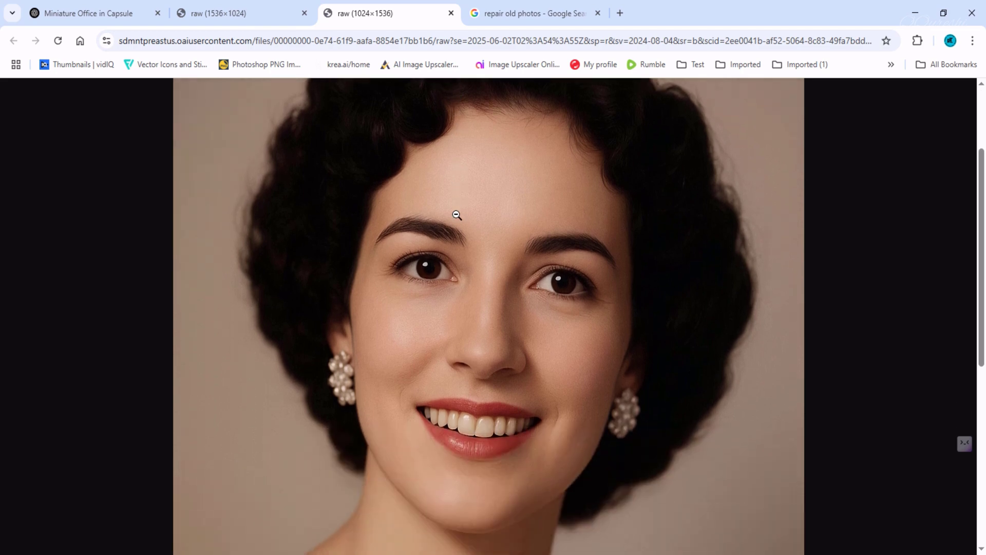
pyautogui.scroll(-1, 456, 214)
pyautogui.scroll(-3, 456, 215)
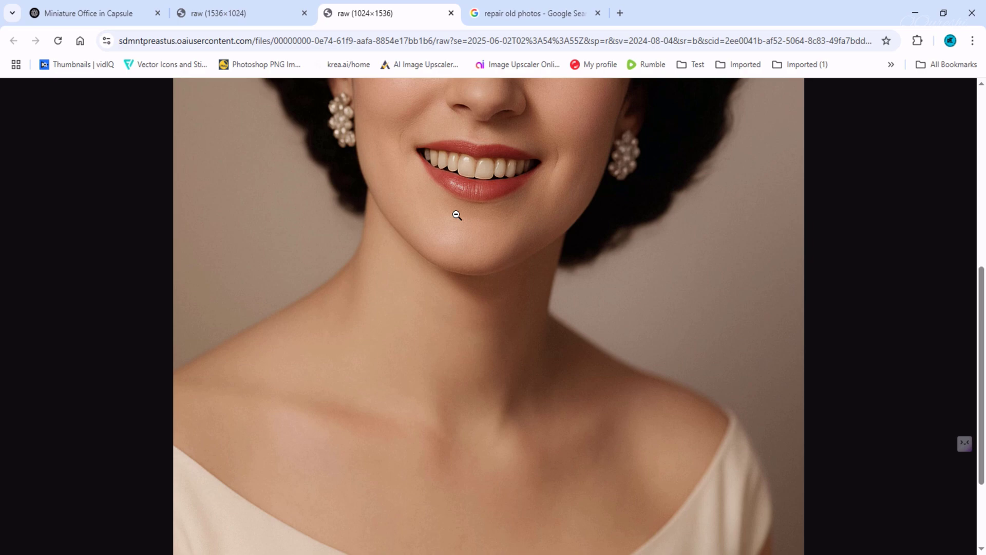